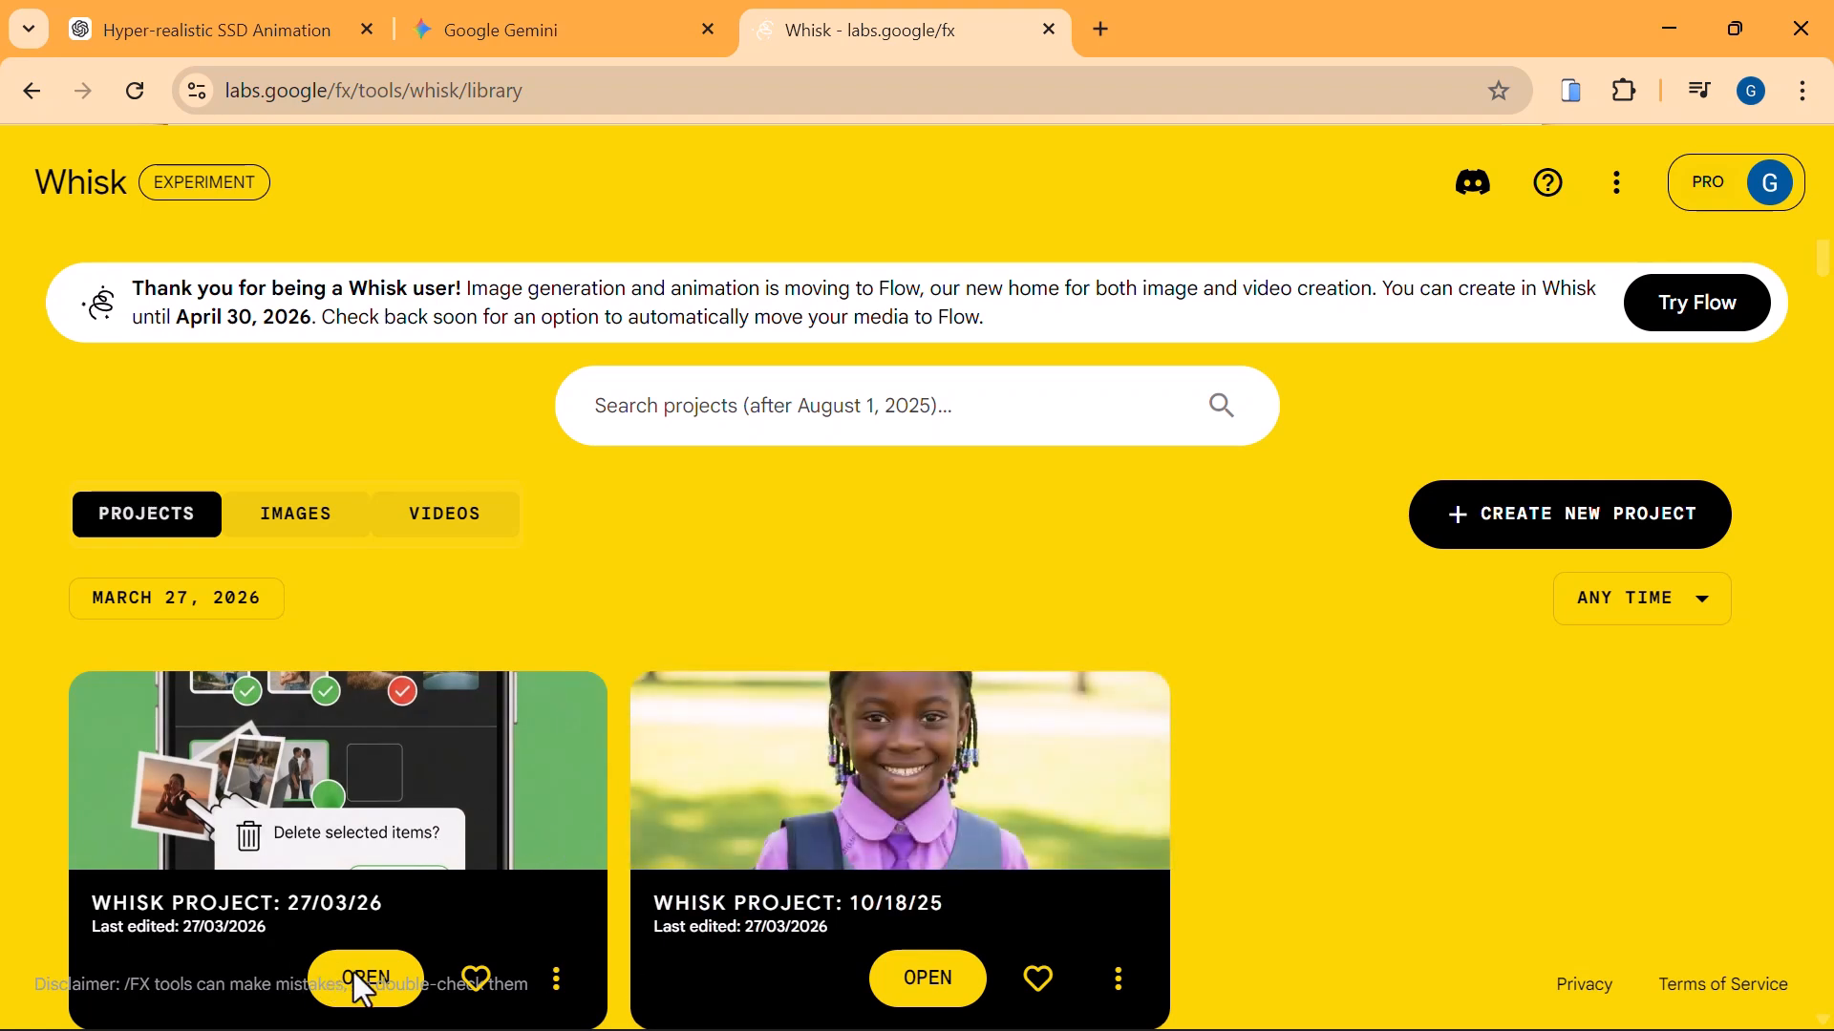
Open the project "Whisk Project: 27/03/26" from the library and check its generation settings.
scroll(653, 833, "down", 2)
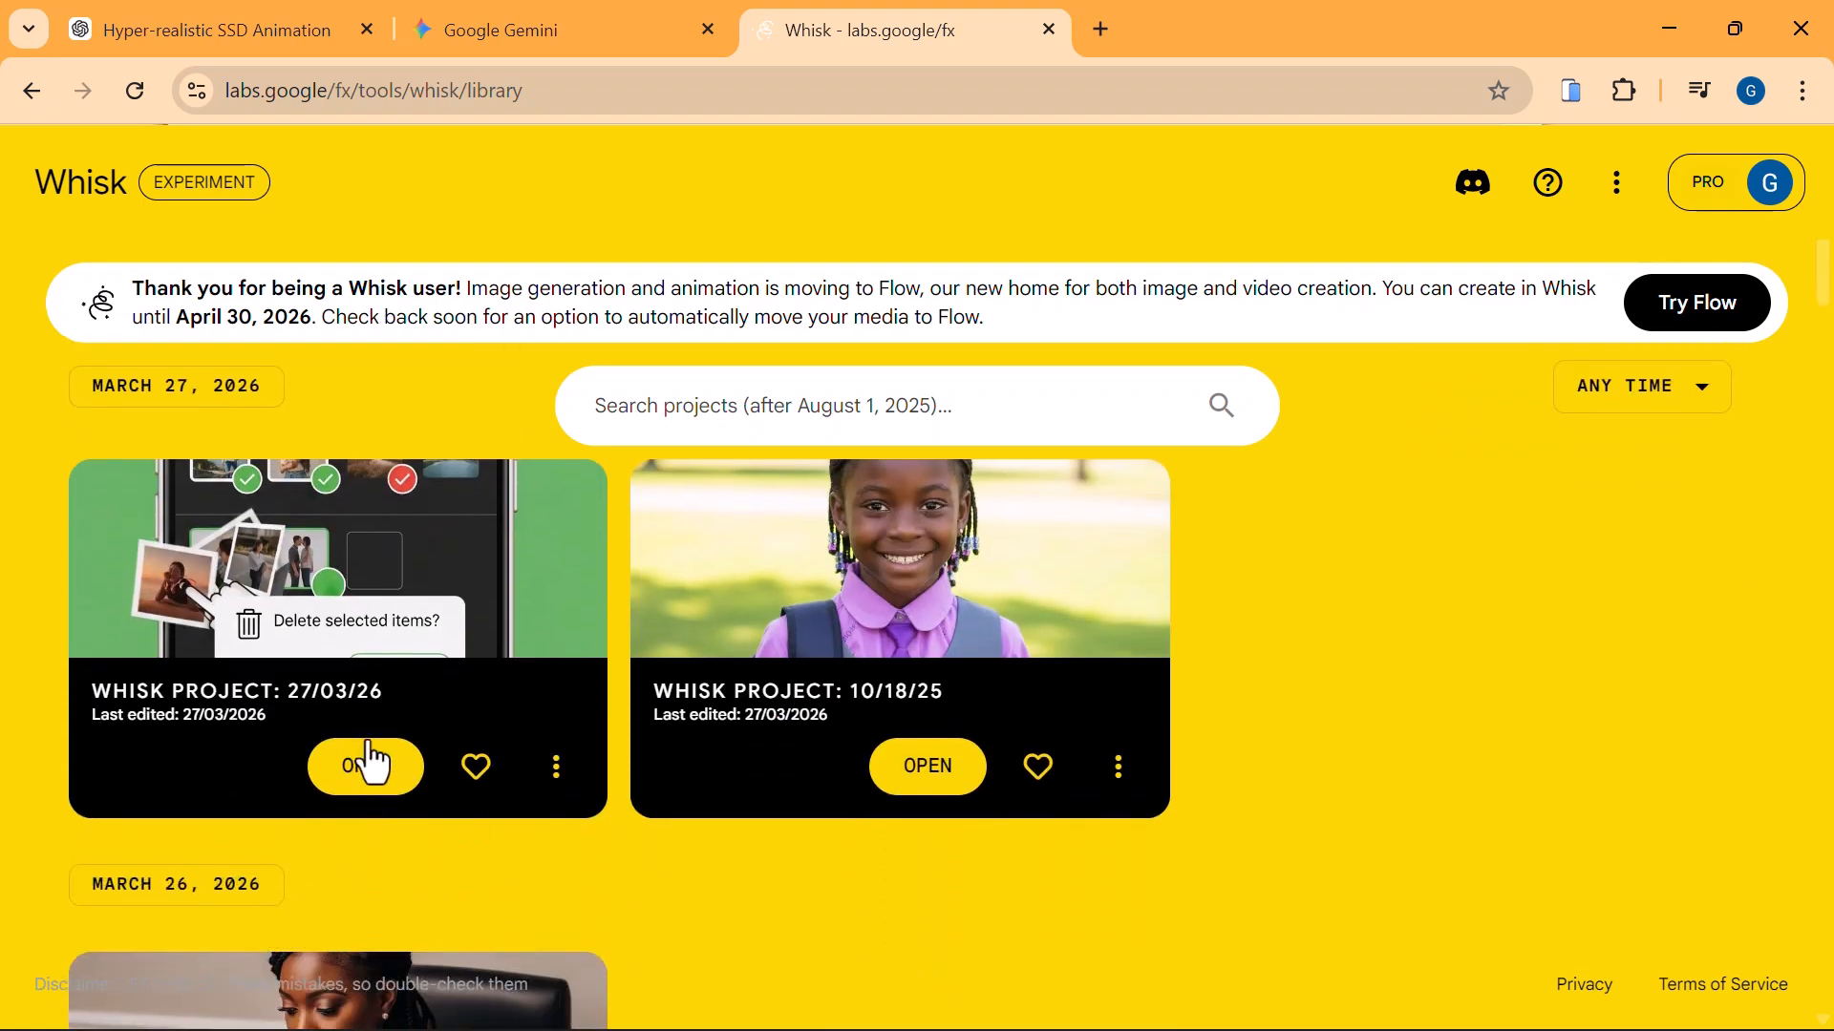
left_click(378, 768)
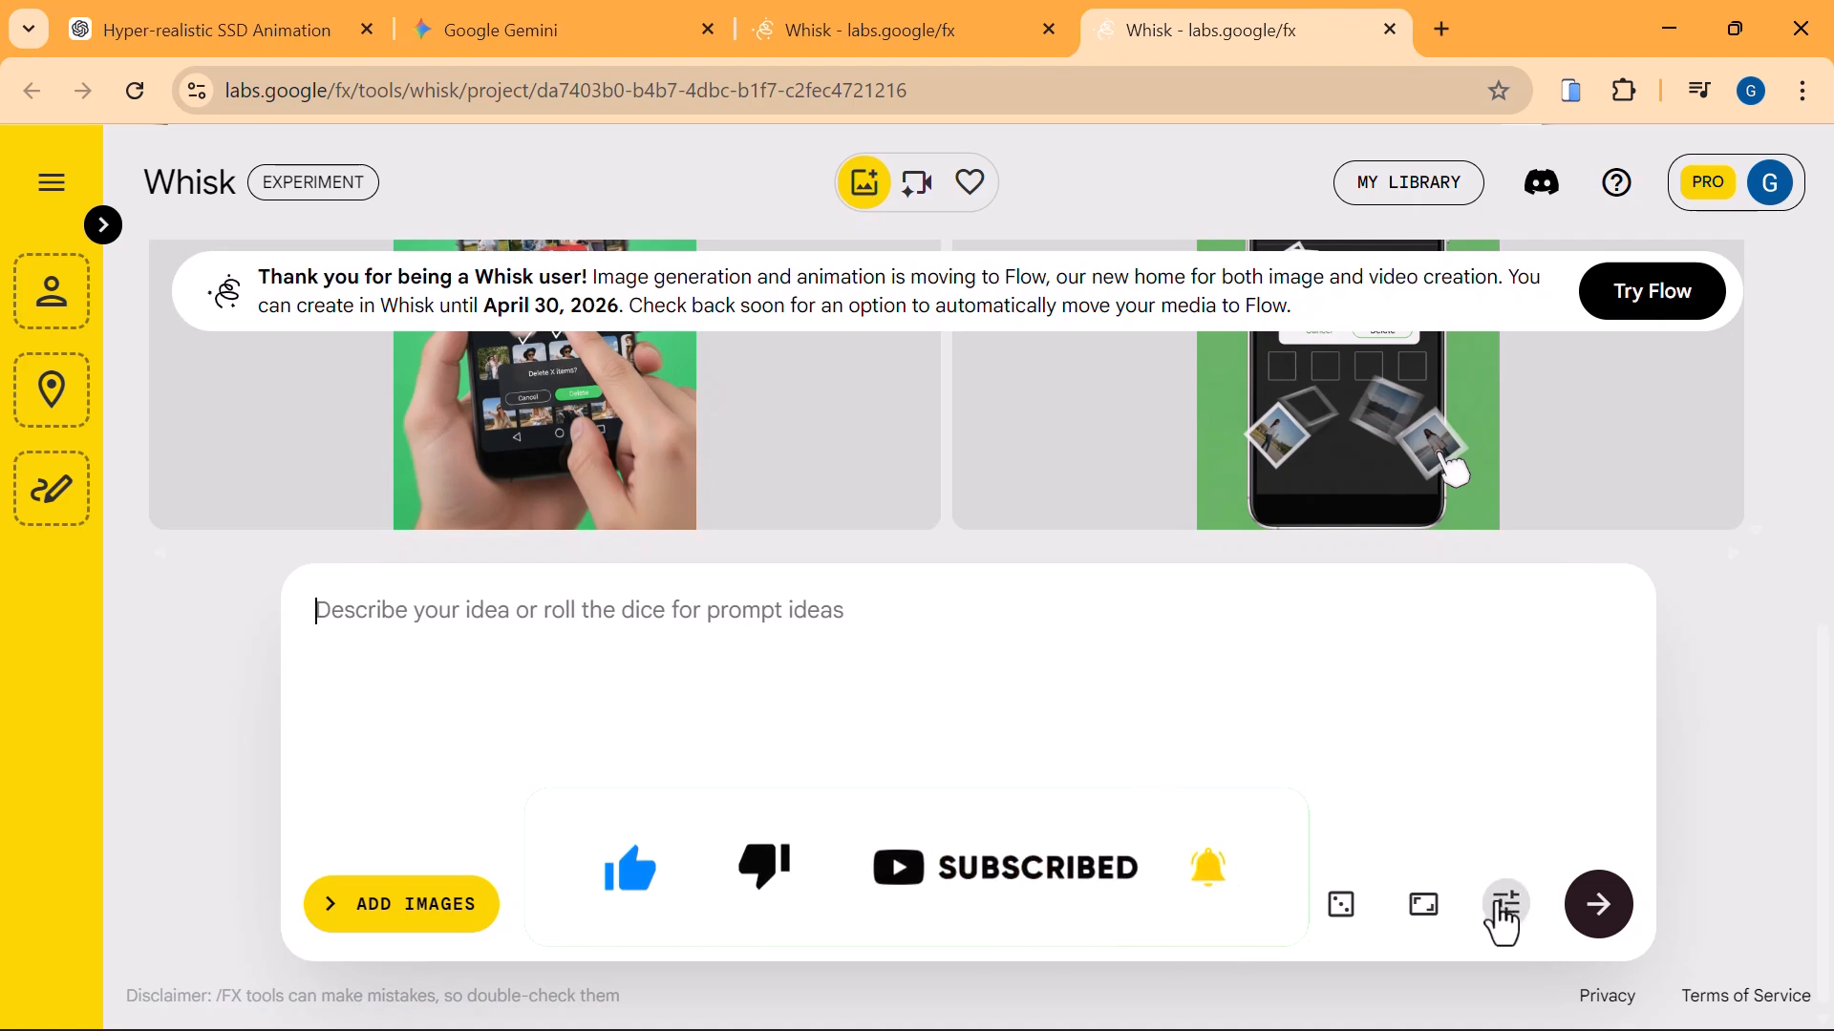
left_click(1505, 915)
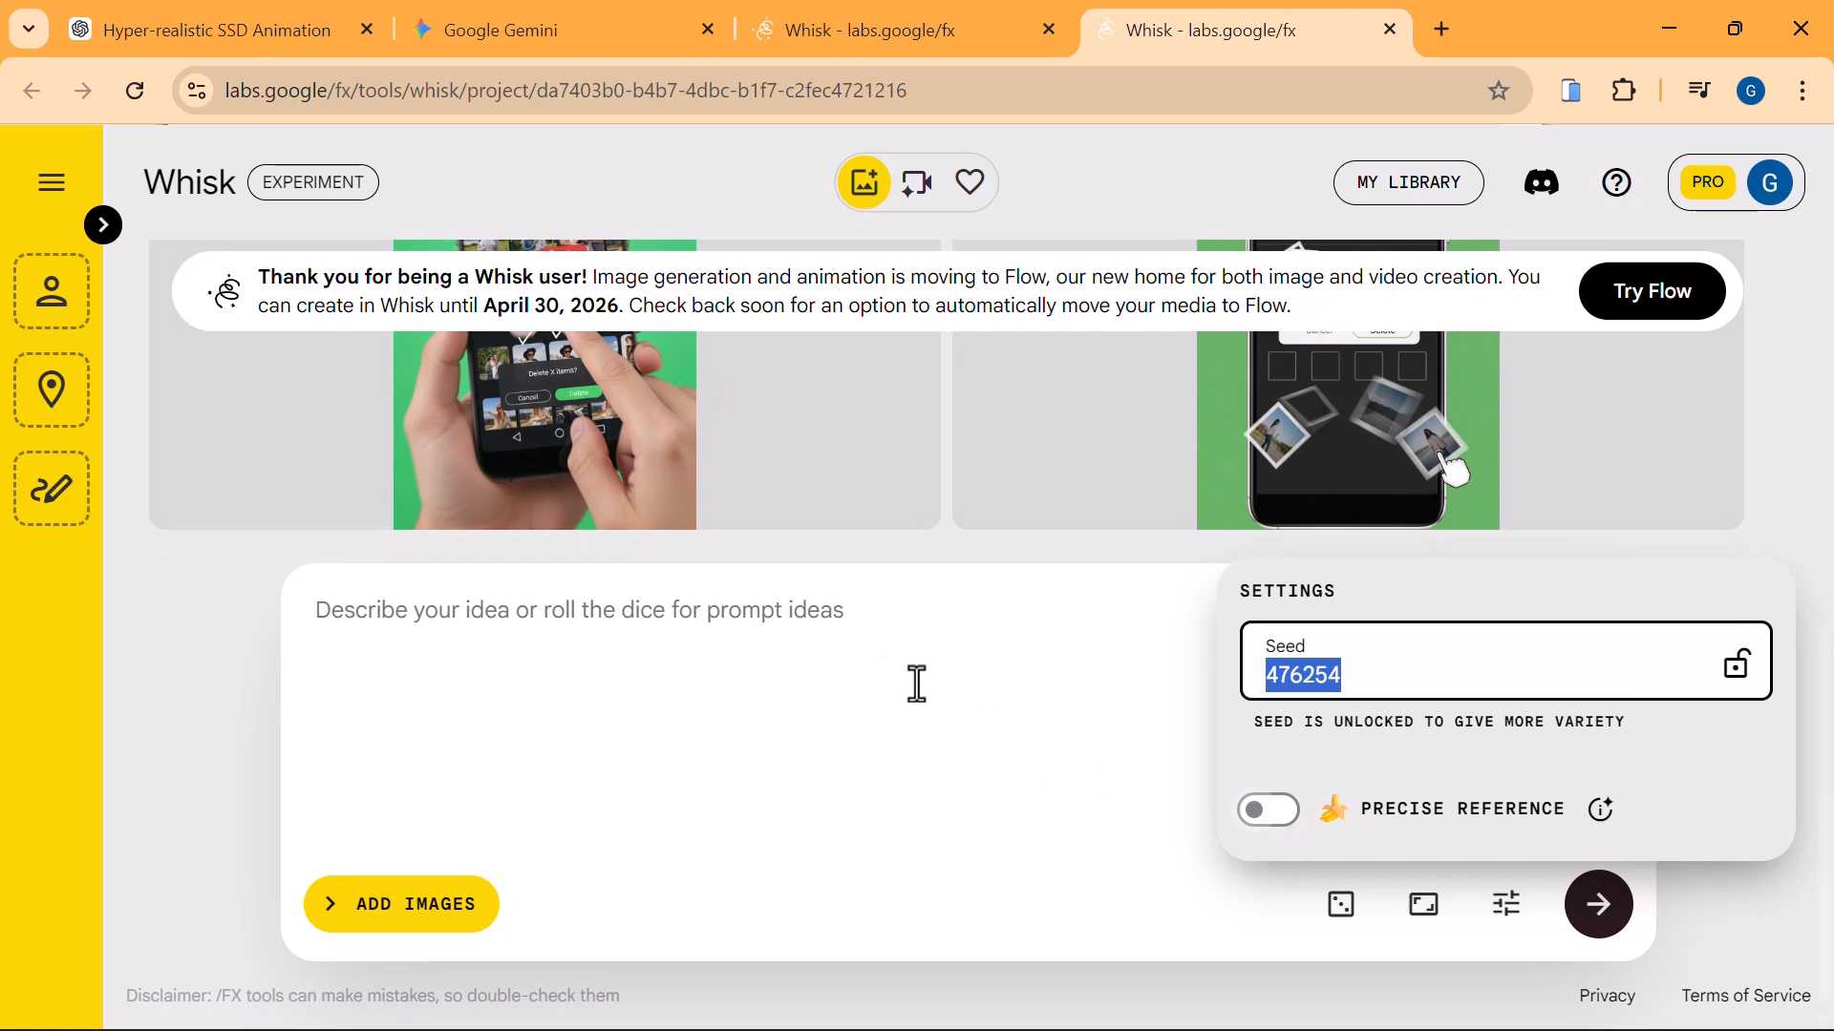
left_click(877, 662)
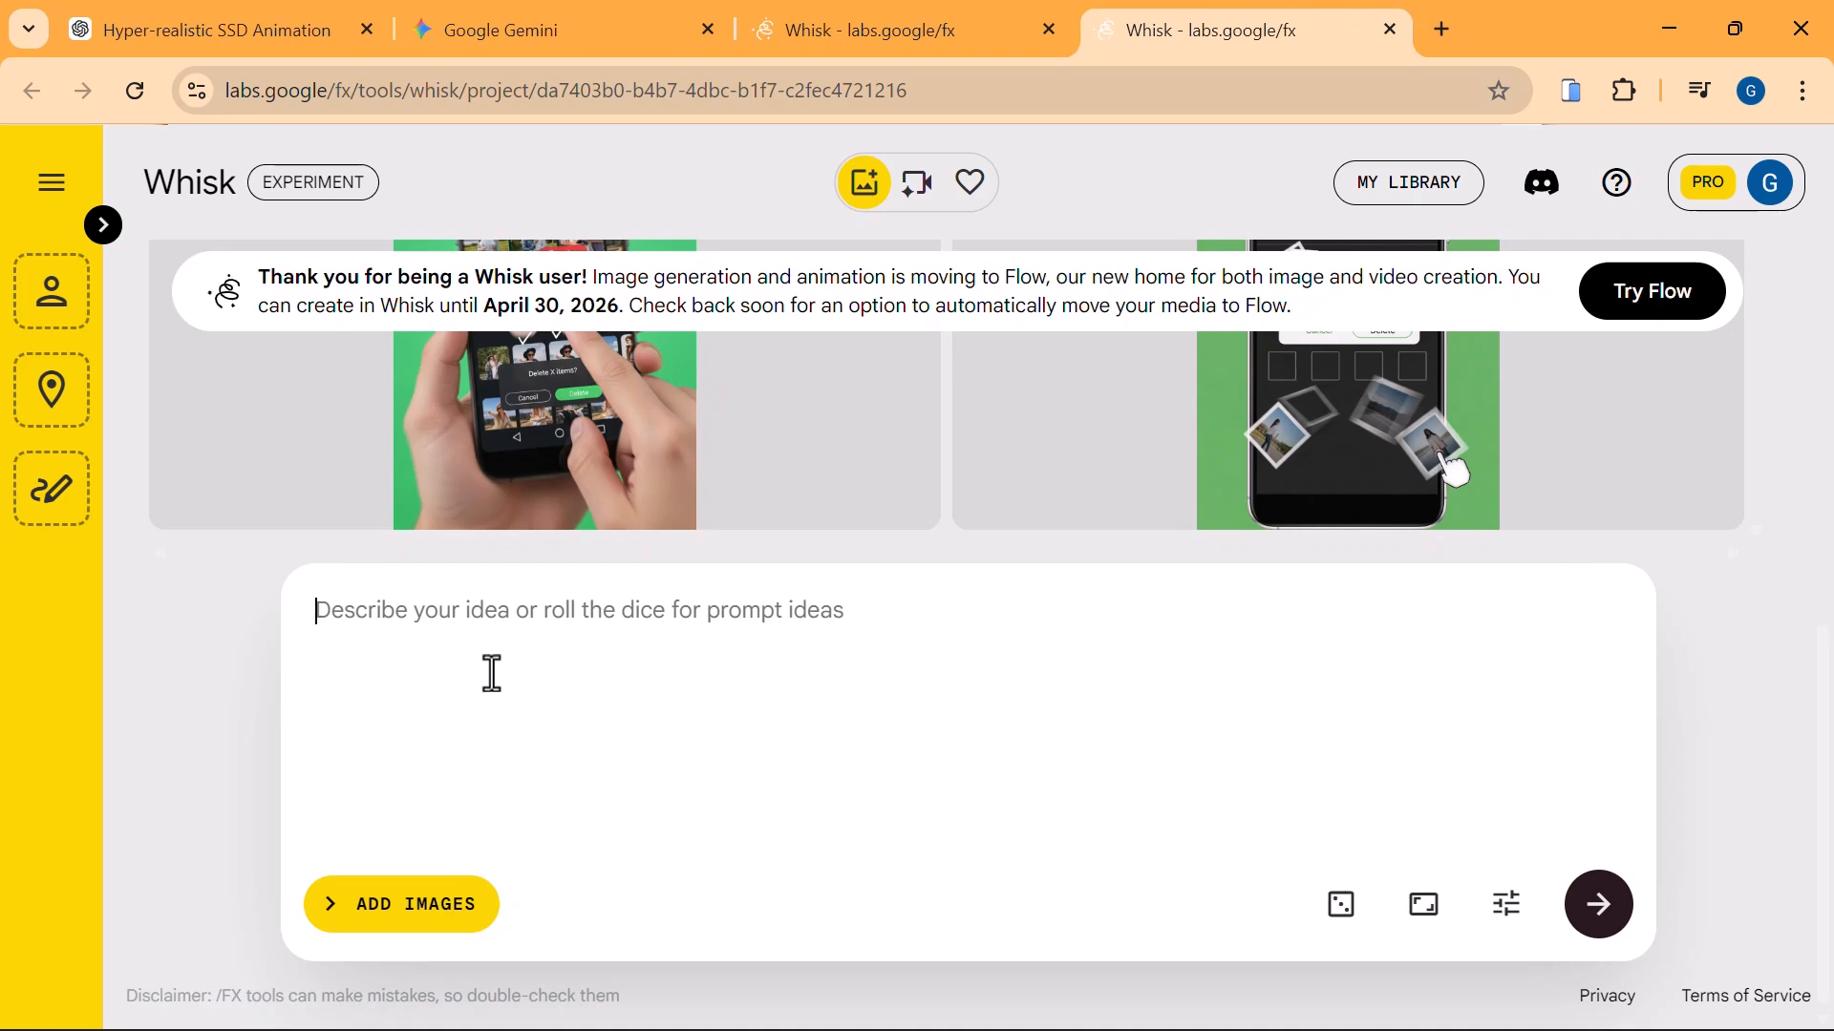
Paste the prompt about a lady sitting outside looking at her phone, and remove the word "portrait" from it.
type("Generate a portrait hyper realistic video of a lady holding her phone phone and looking at it. She is sitted behind a beautiful trees outside.")
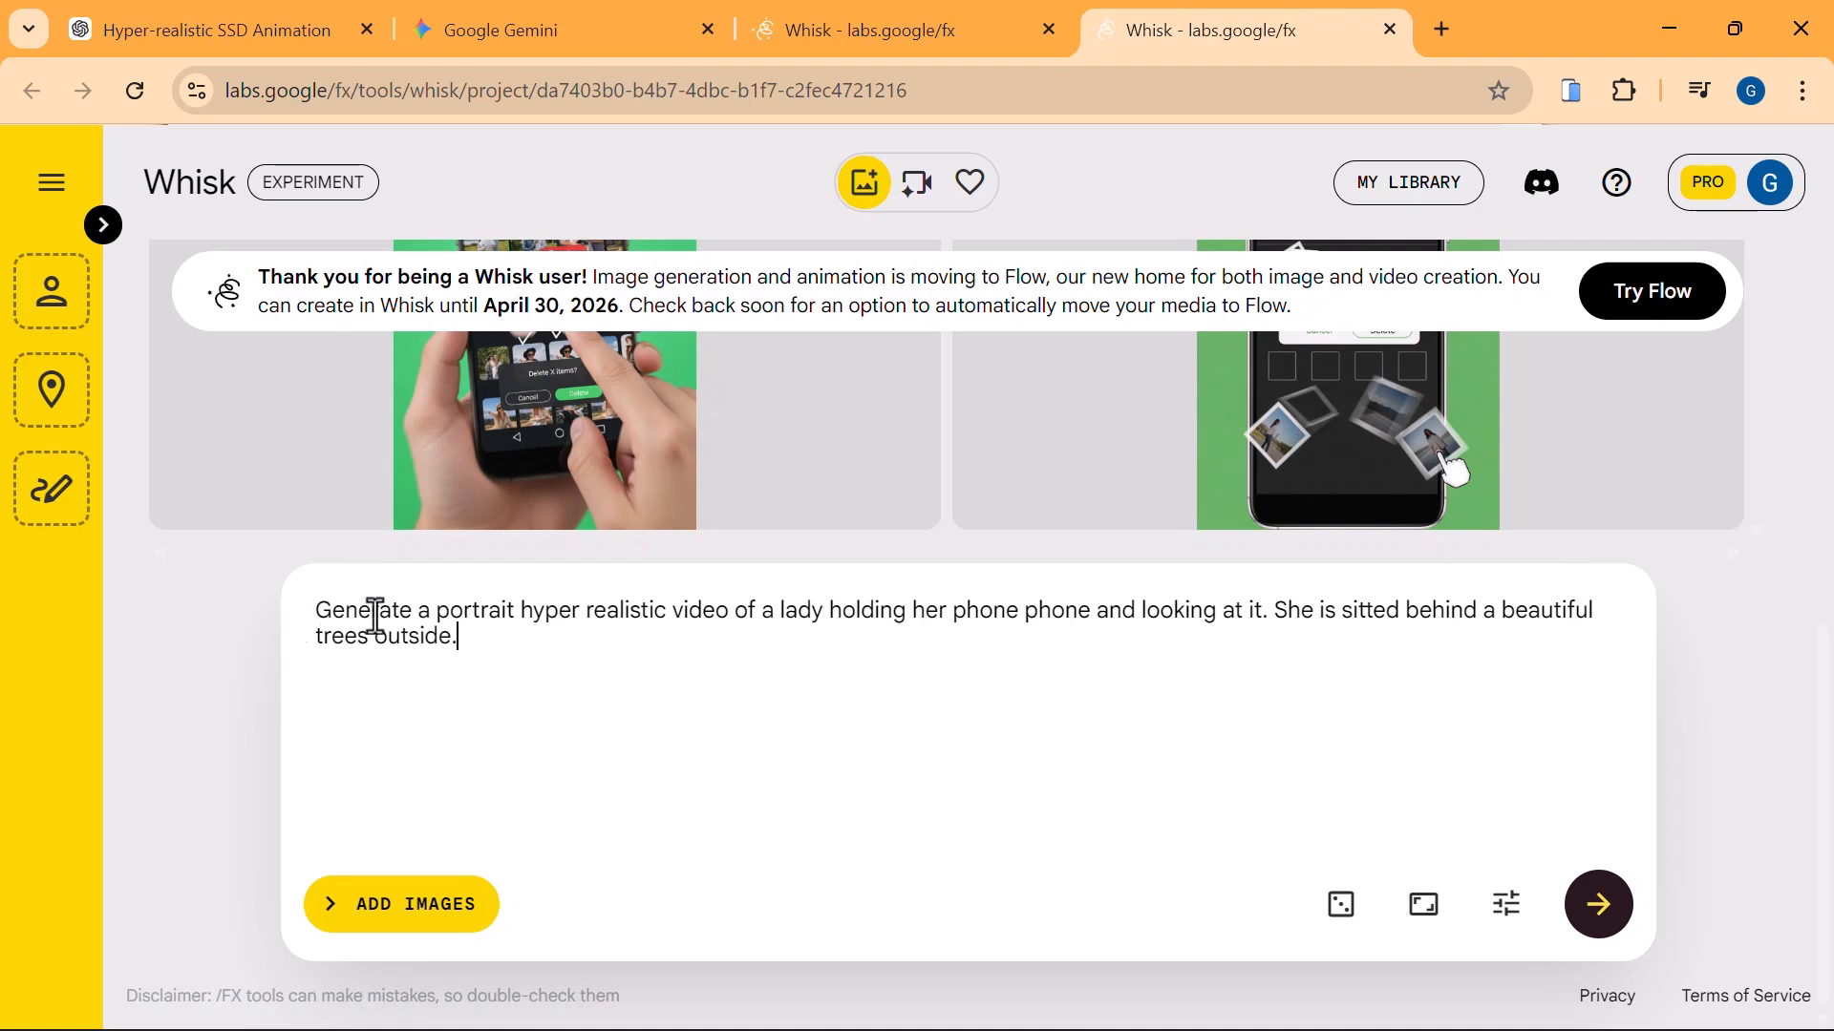
double_click(475, 614)
key("BackSpace")
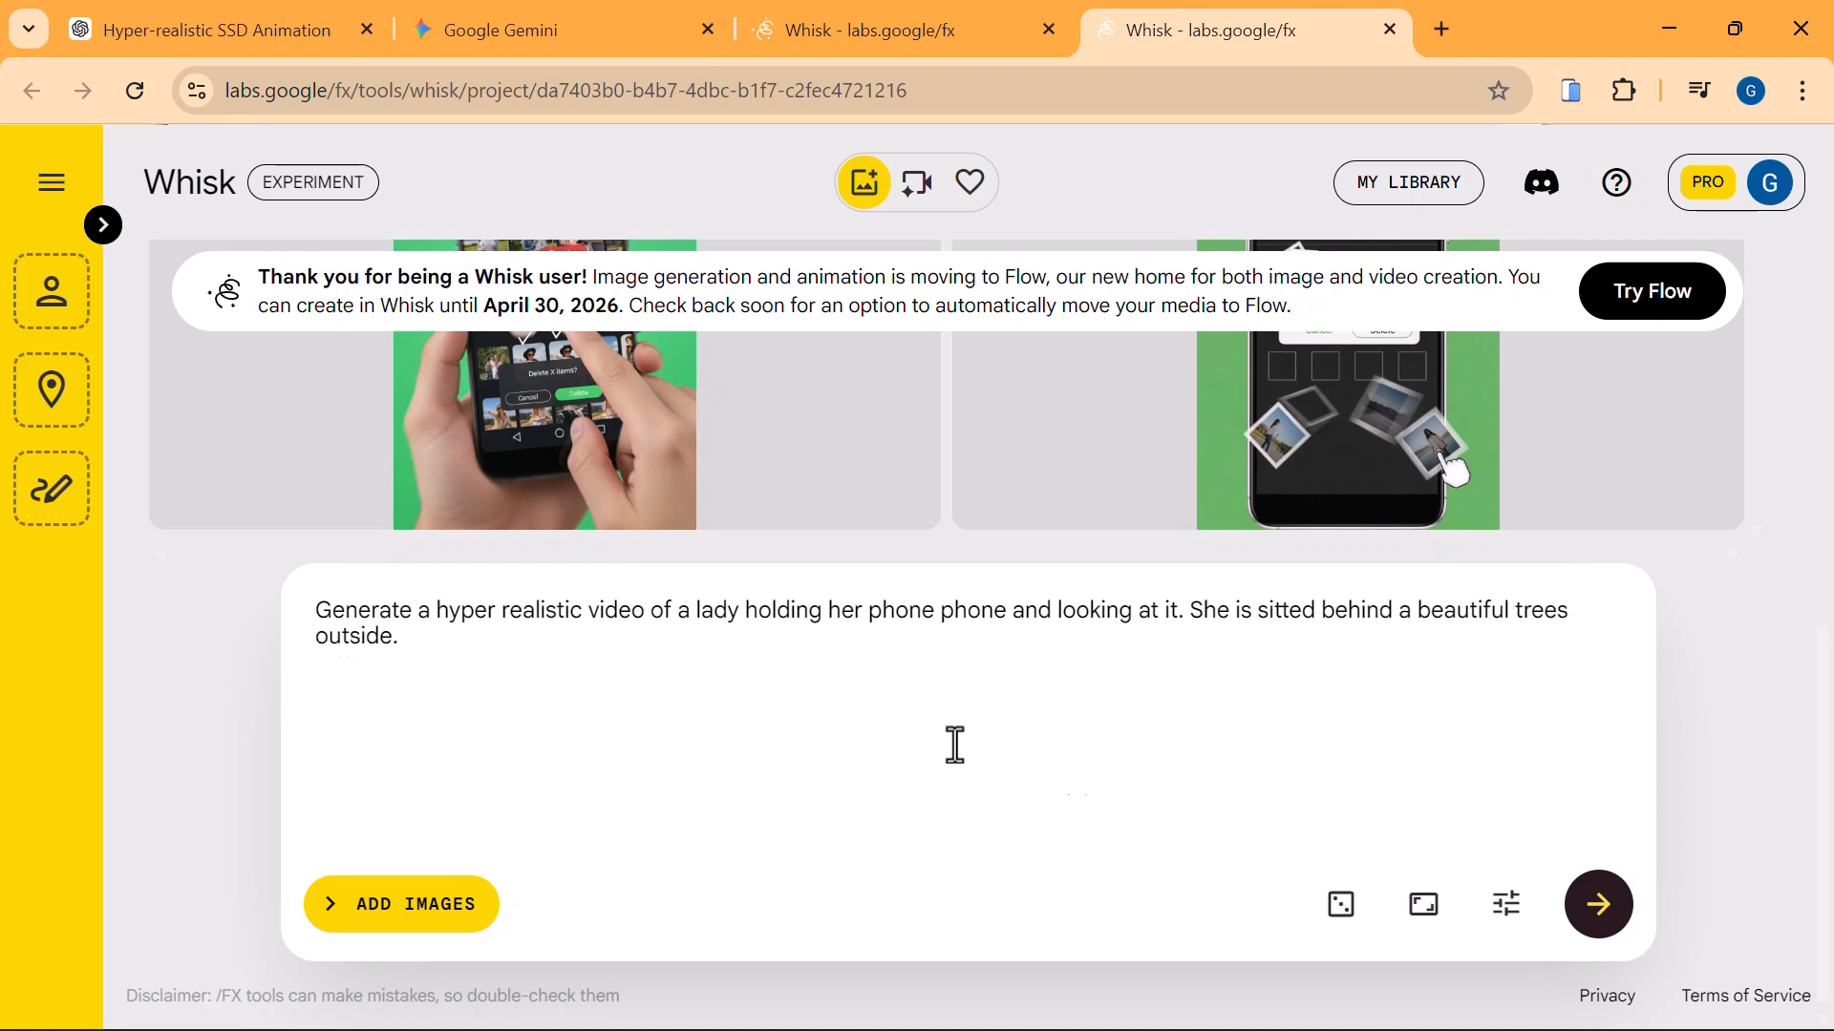
Set the aspect ratio to 9:16 portrait and generate images from the prompt.
left_click(1422, 918)
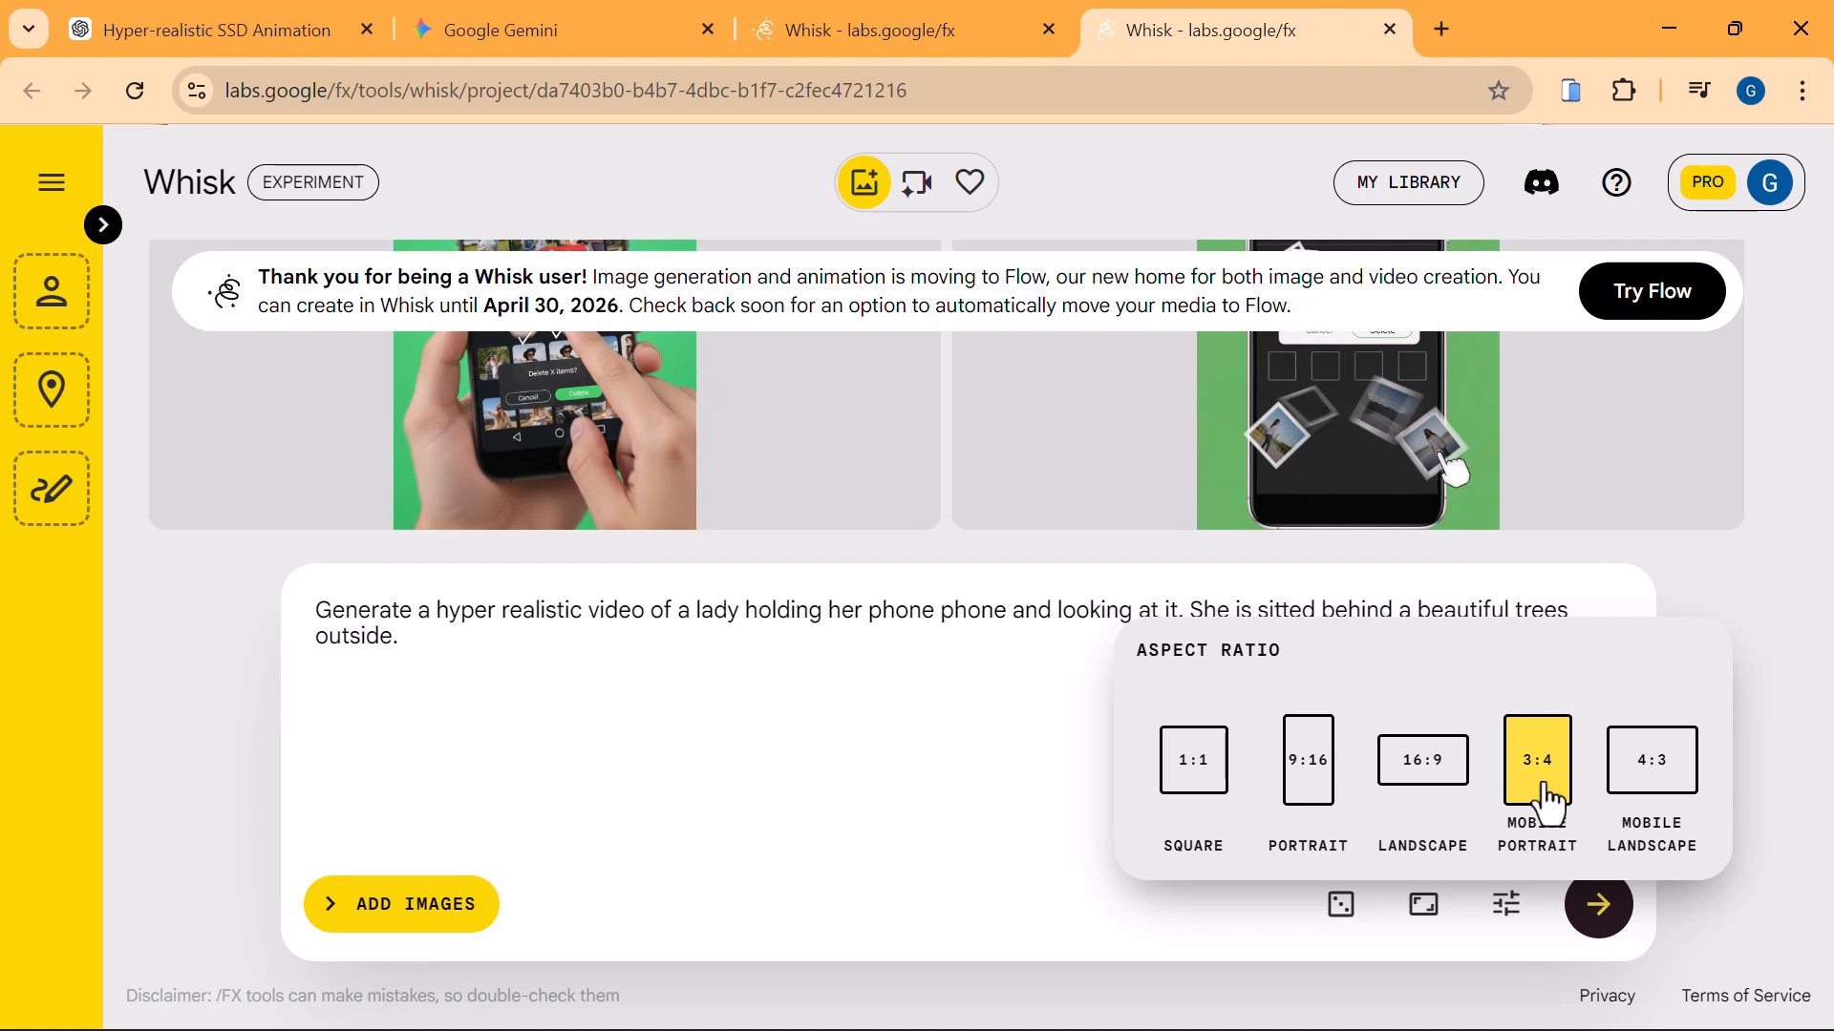
left_click(1316, 792)
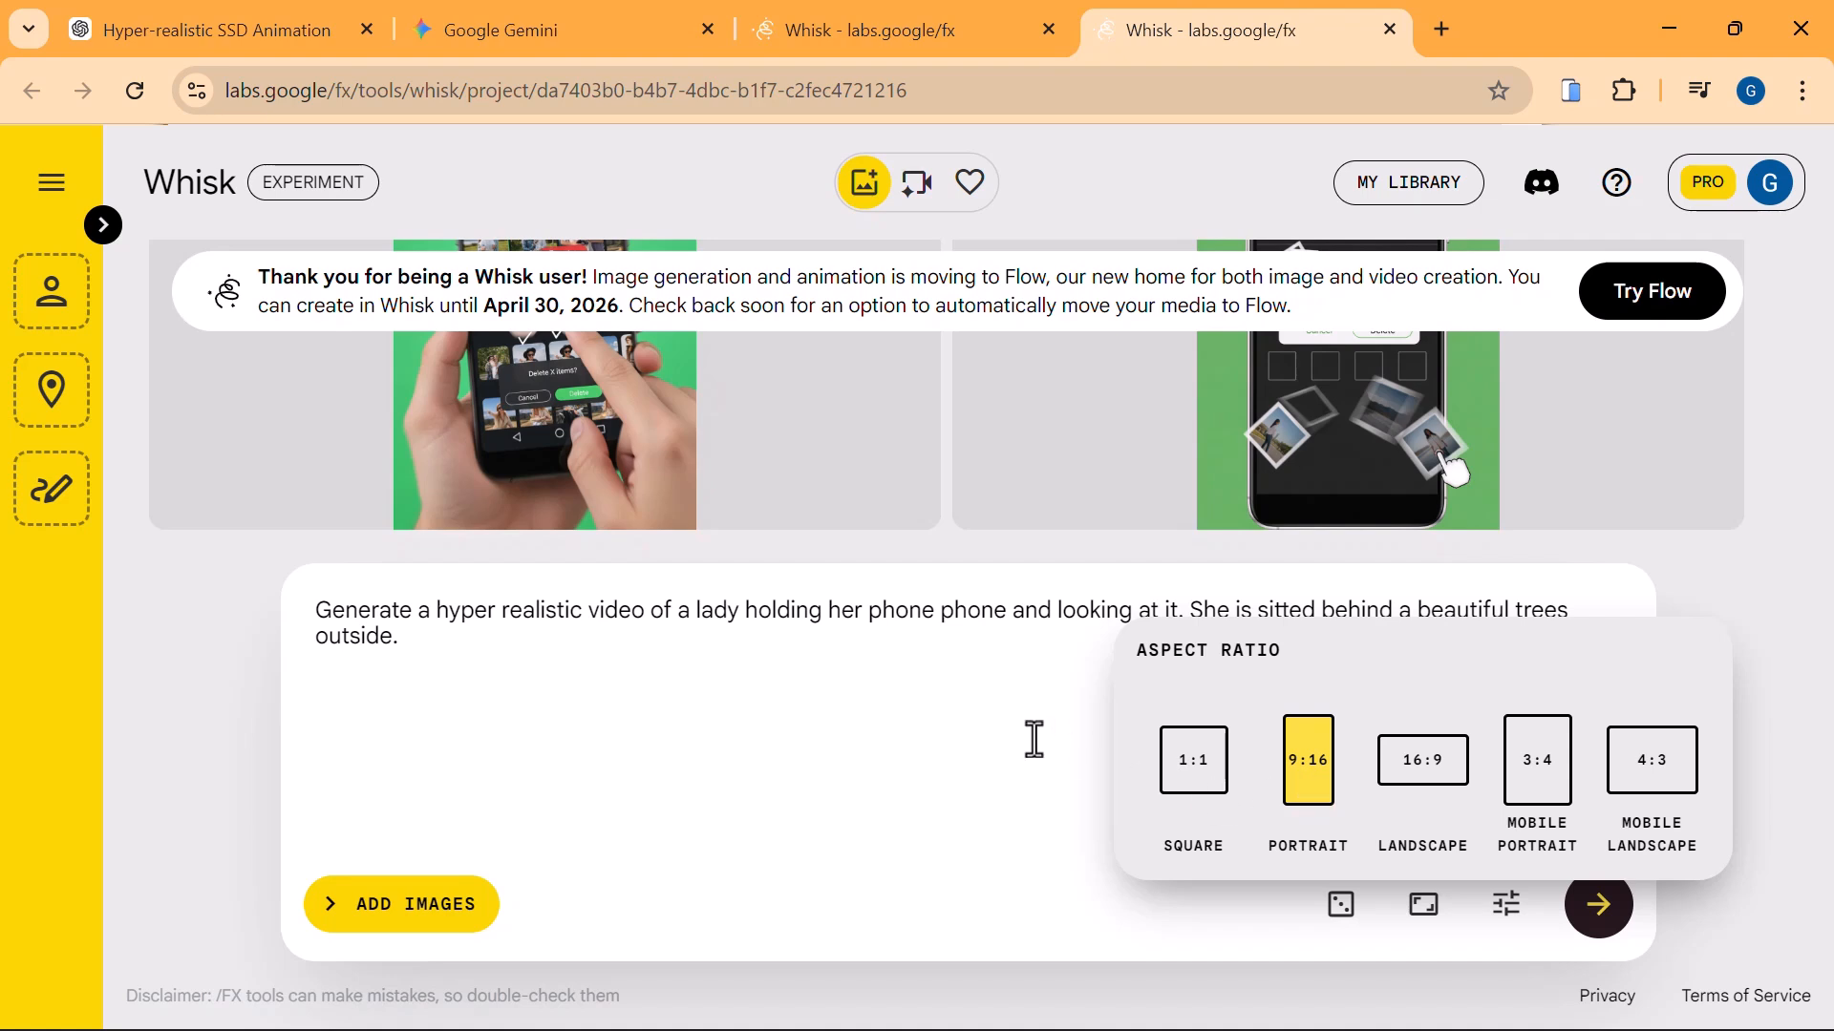
left_click(908, 754)
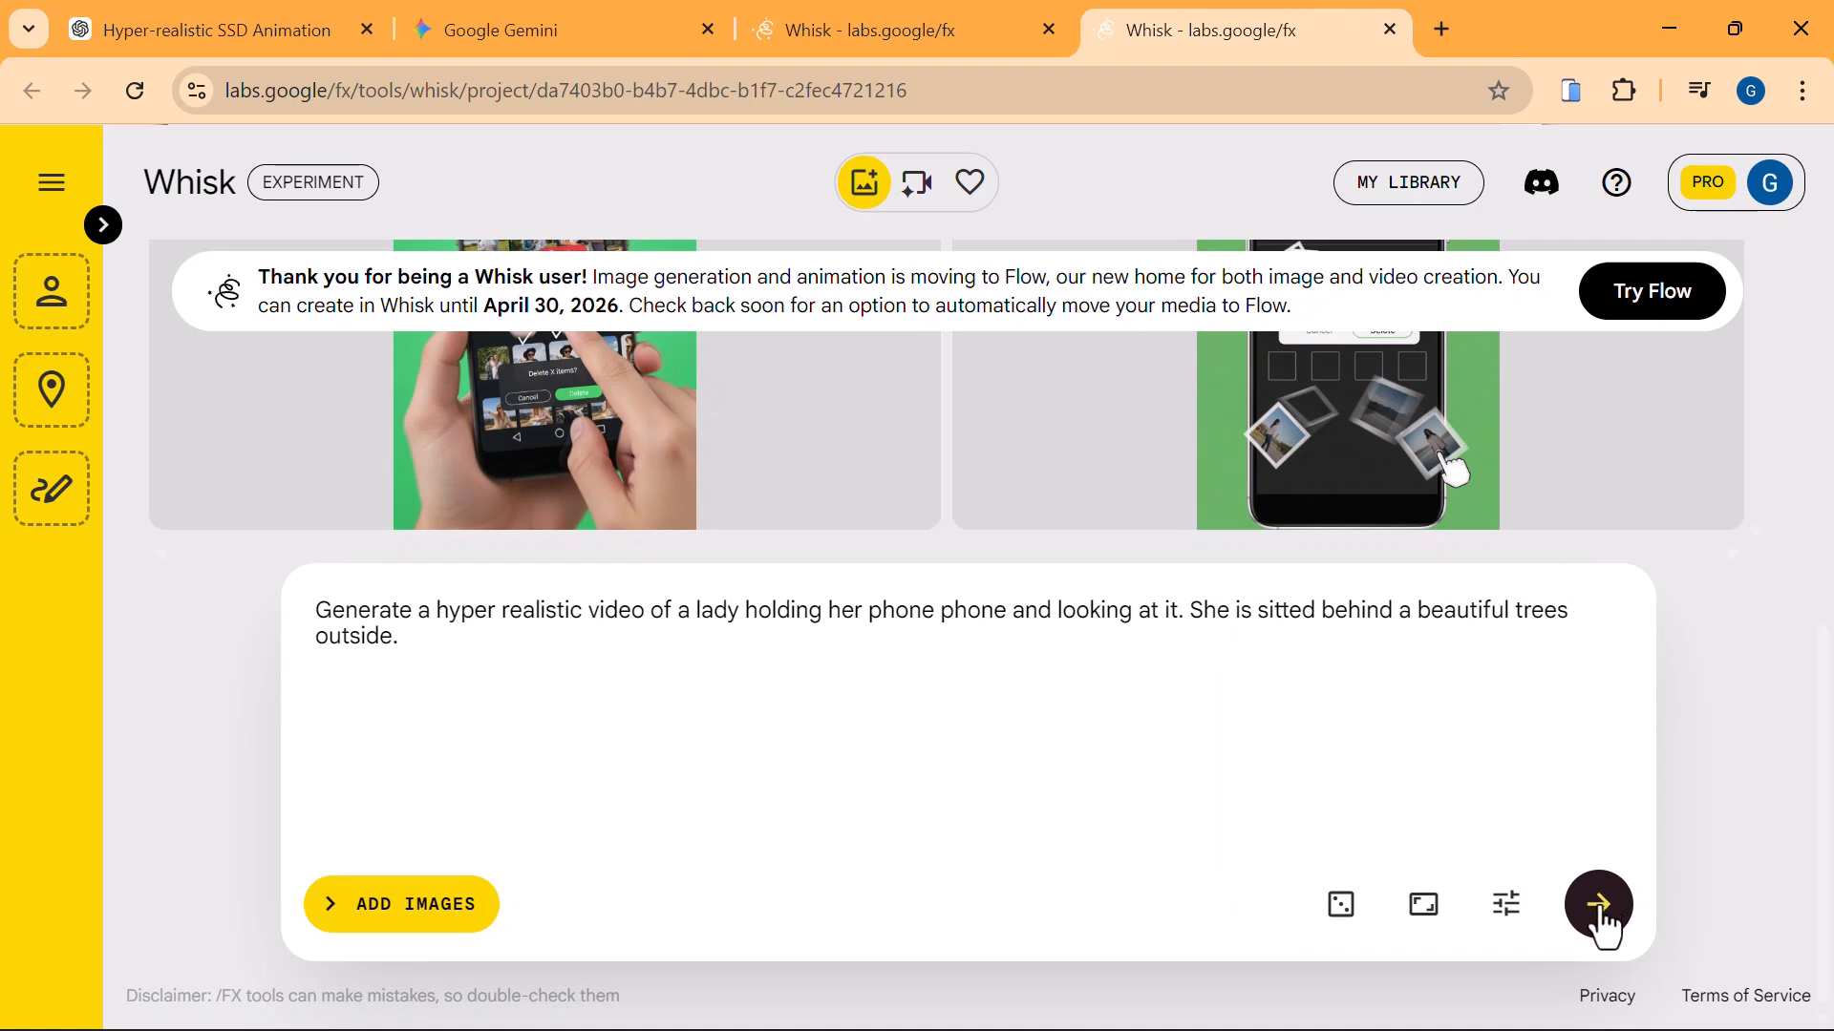
left_click(1605, 919)
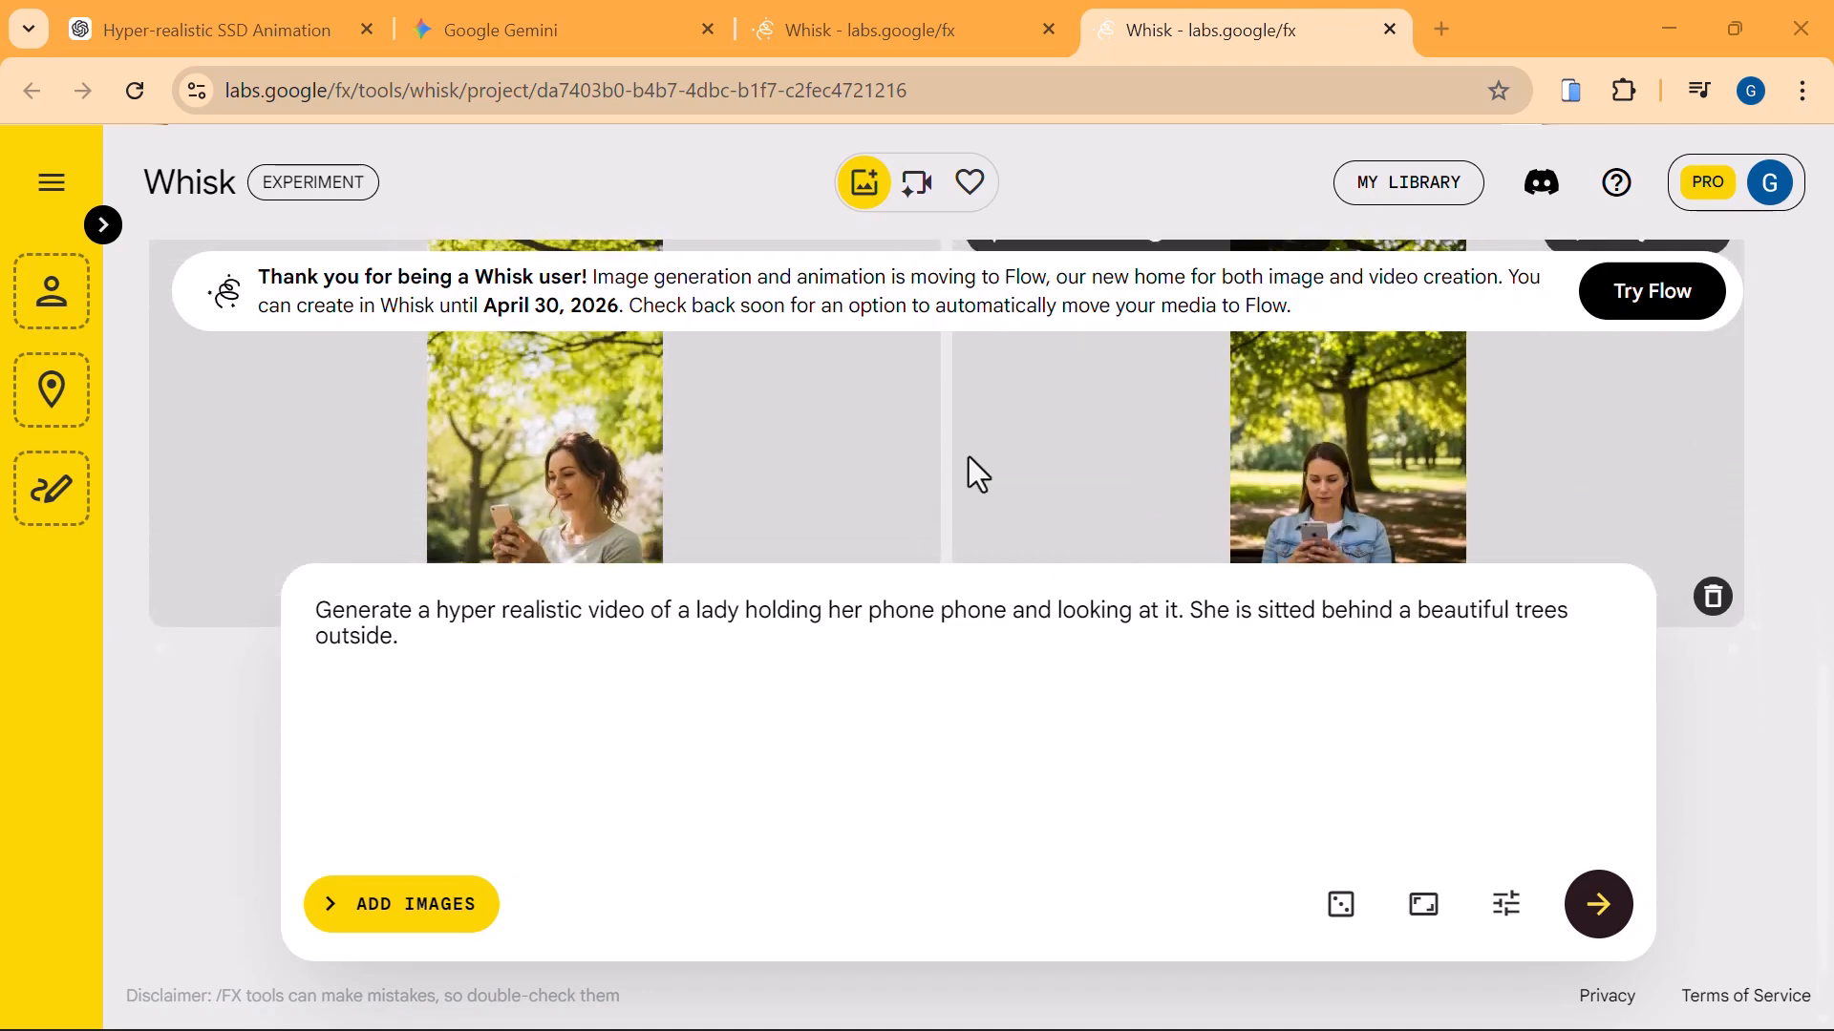
View the generated image of the smiling lady on the bench enlarged, and close the preview.
left_click(566, 485)
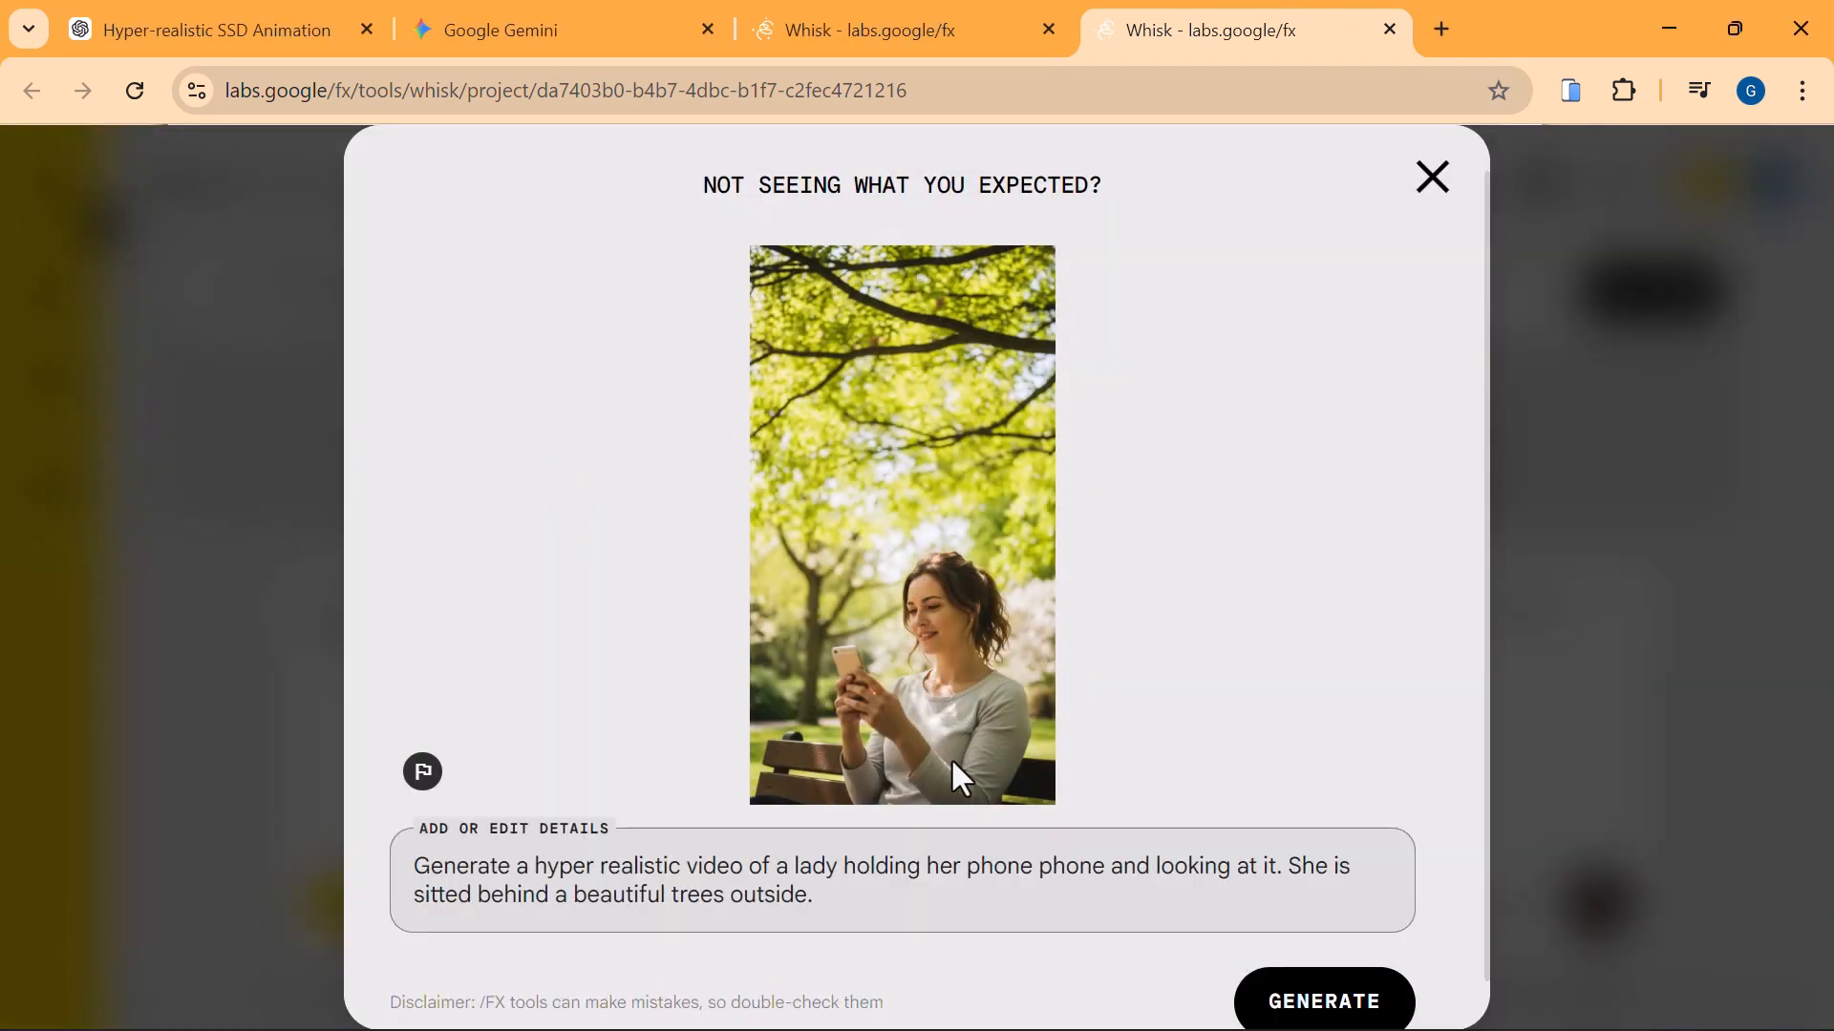
left_click(1432, 181)
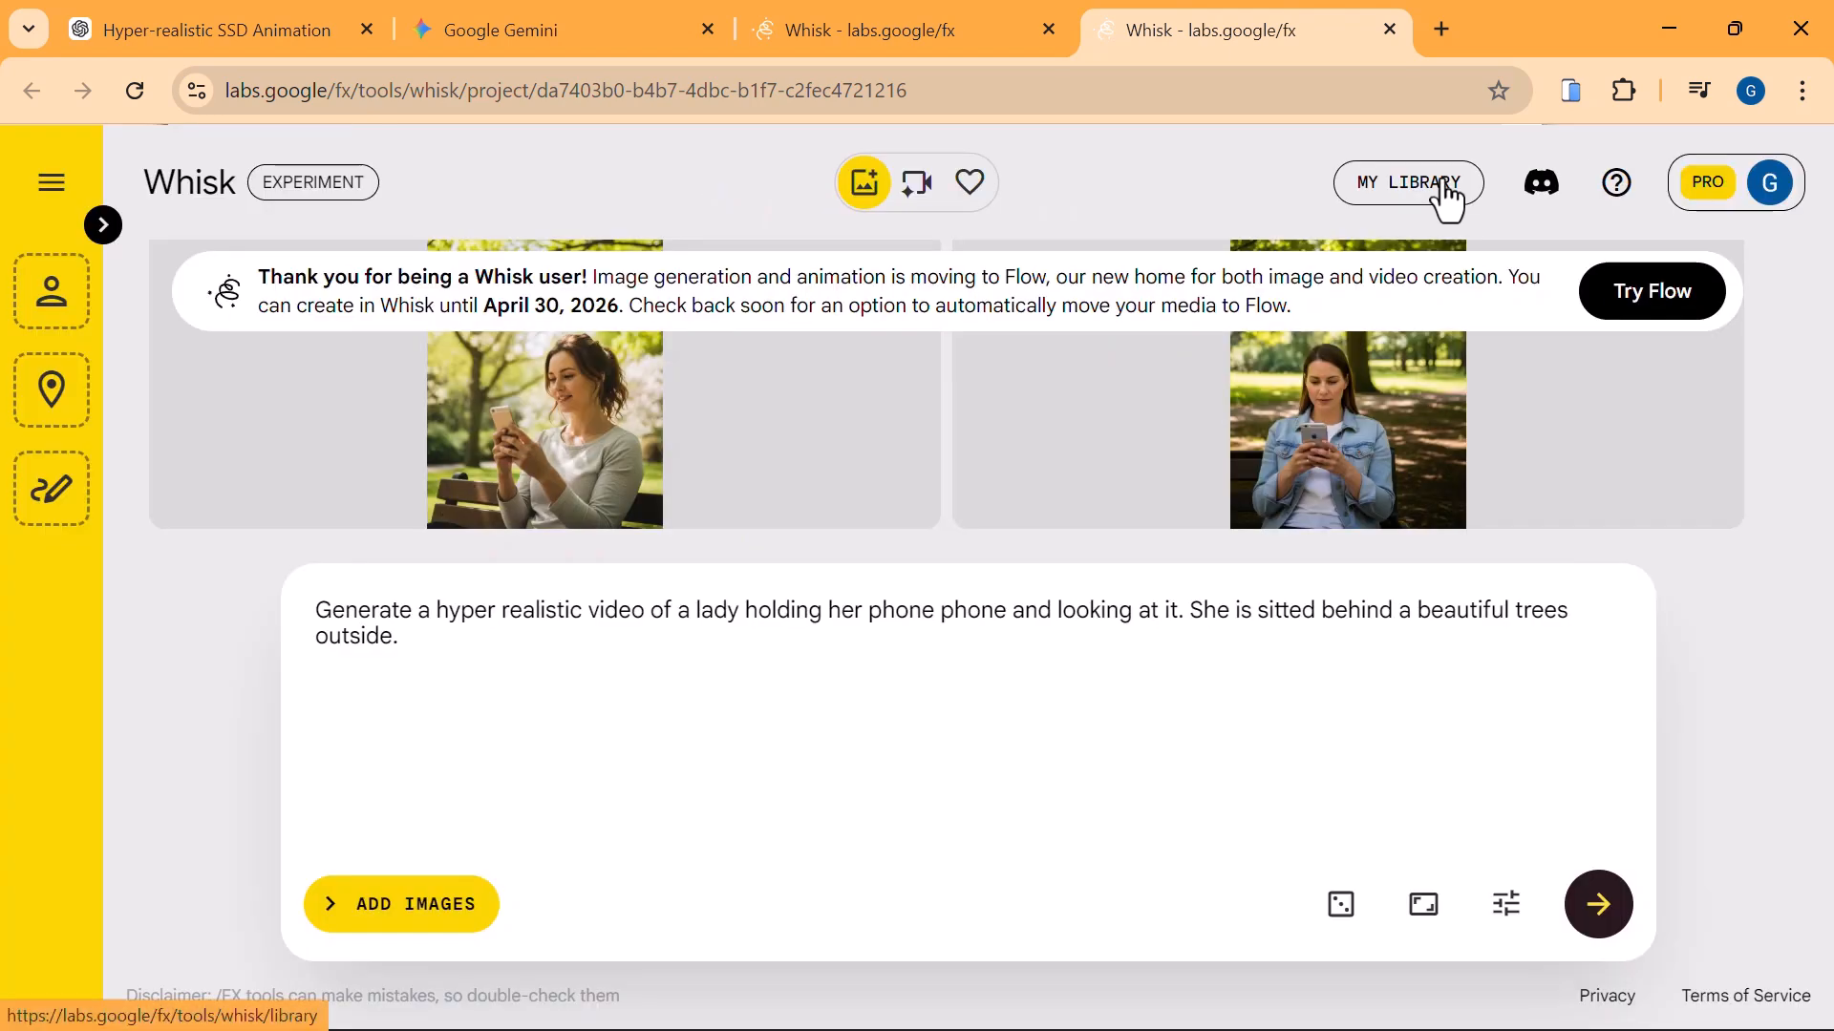
left_click(794, 777)
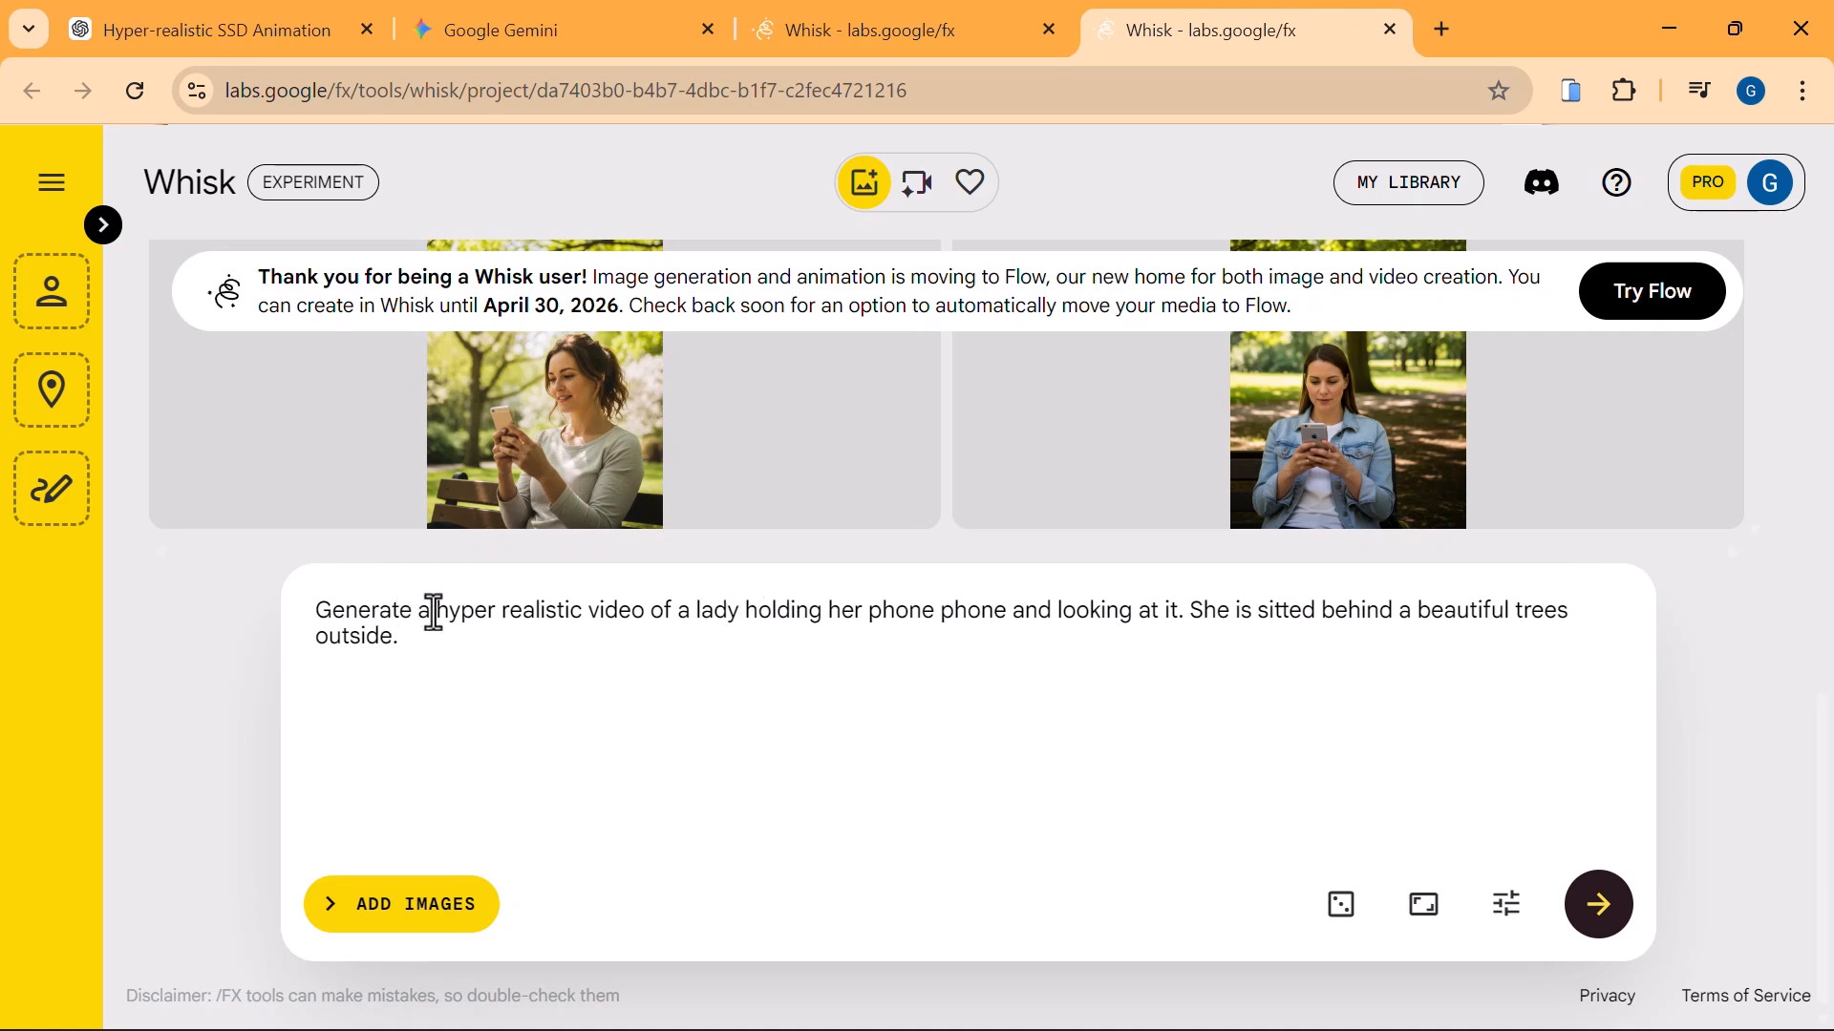
Reword the prompt's beginning to "Generate a close medium shot of a hyper realistic video" and generate new images.
left_click(320, 616)
type("Flose mediu")
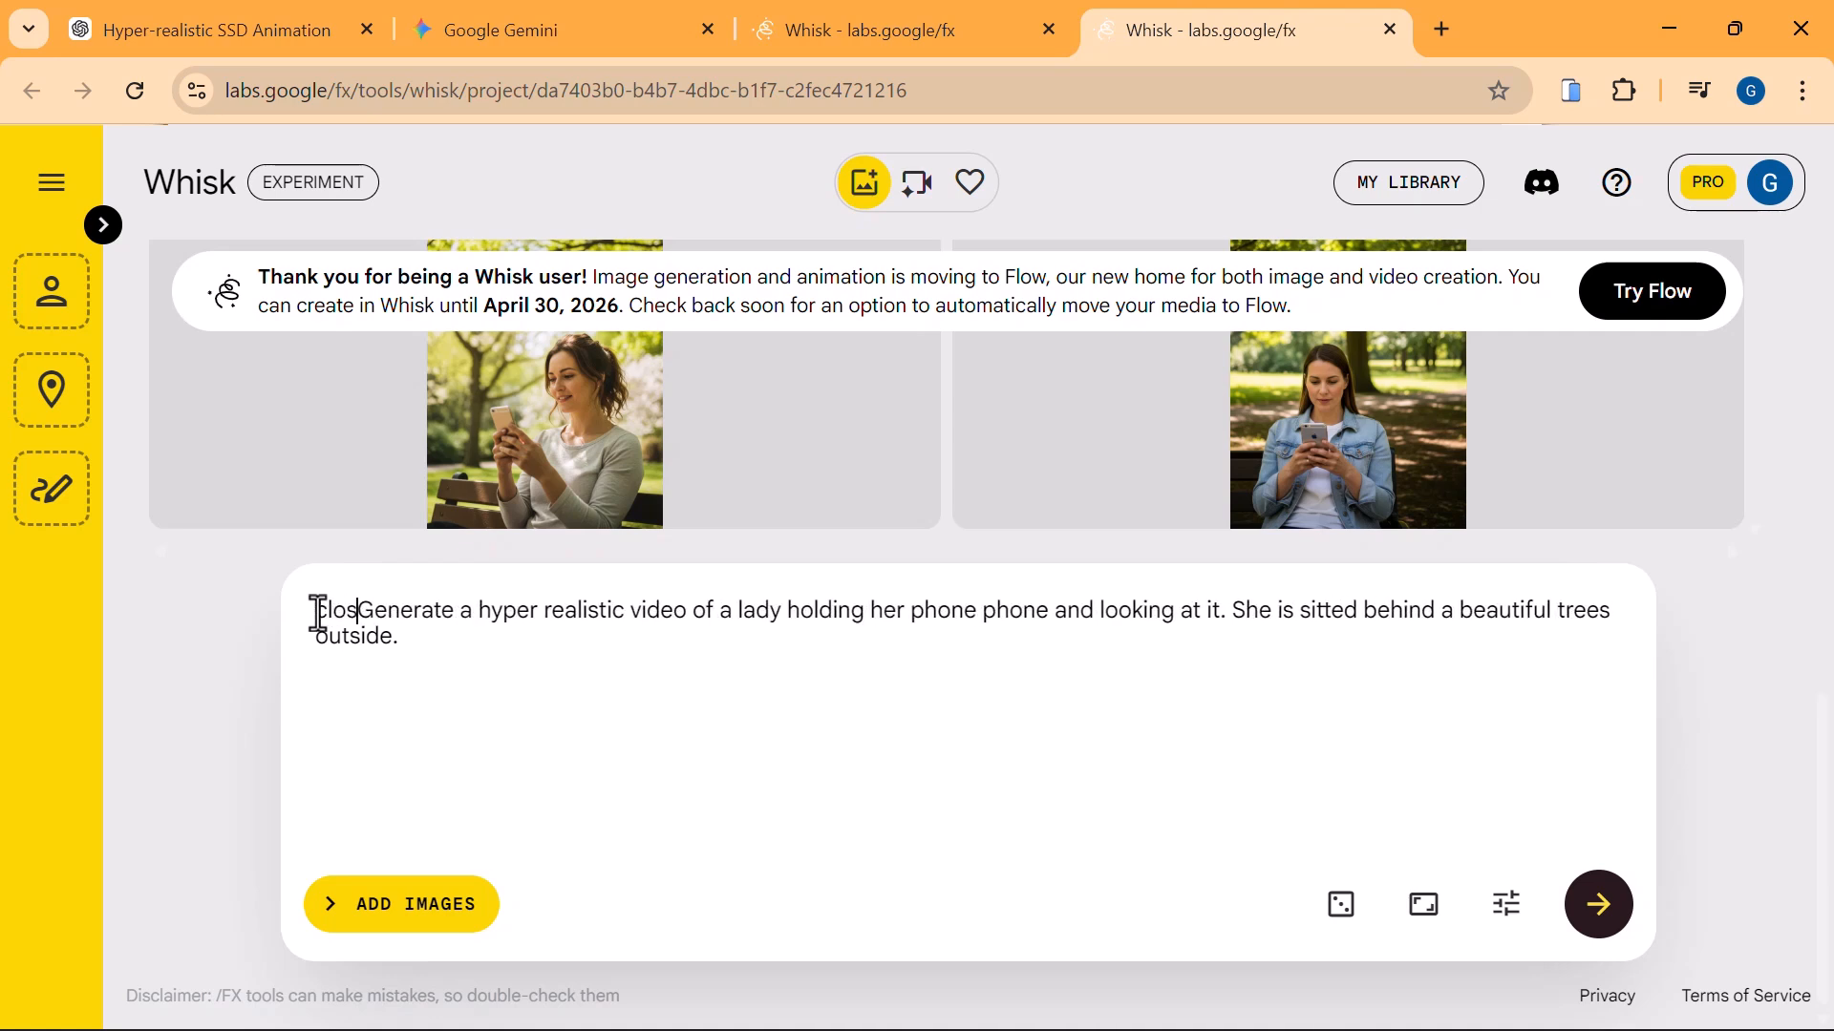
type("m shot ")
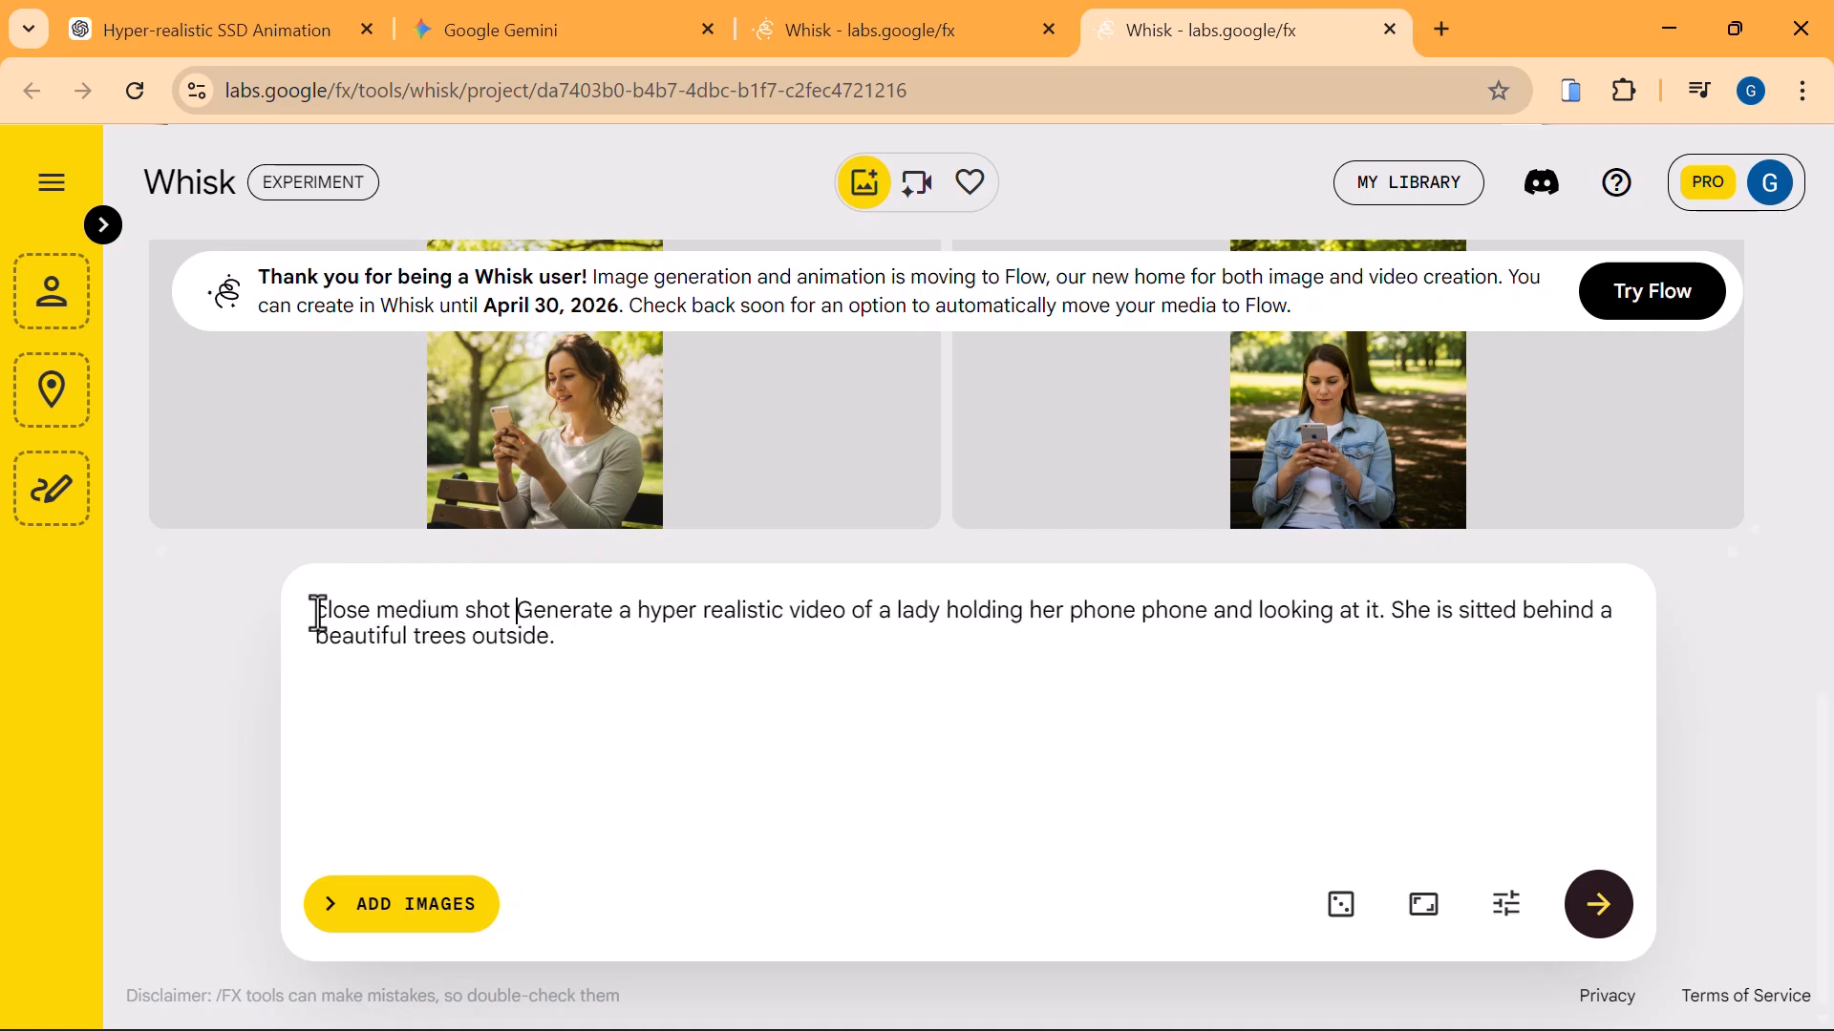
type("of")
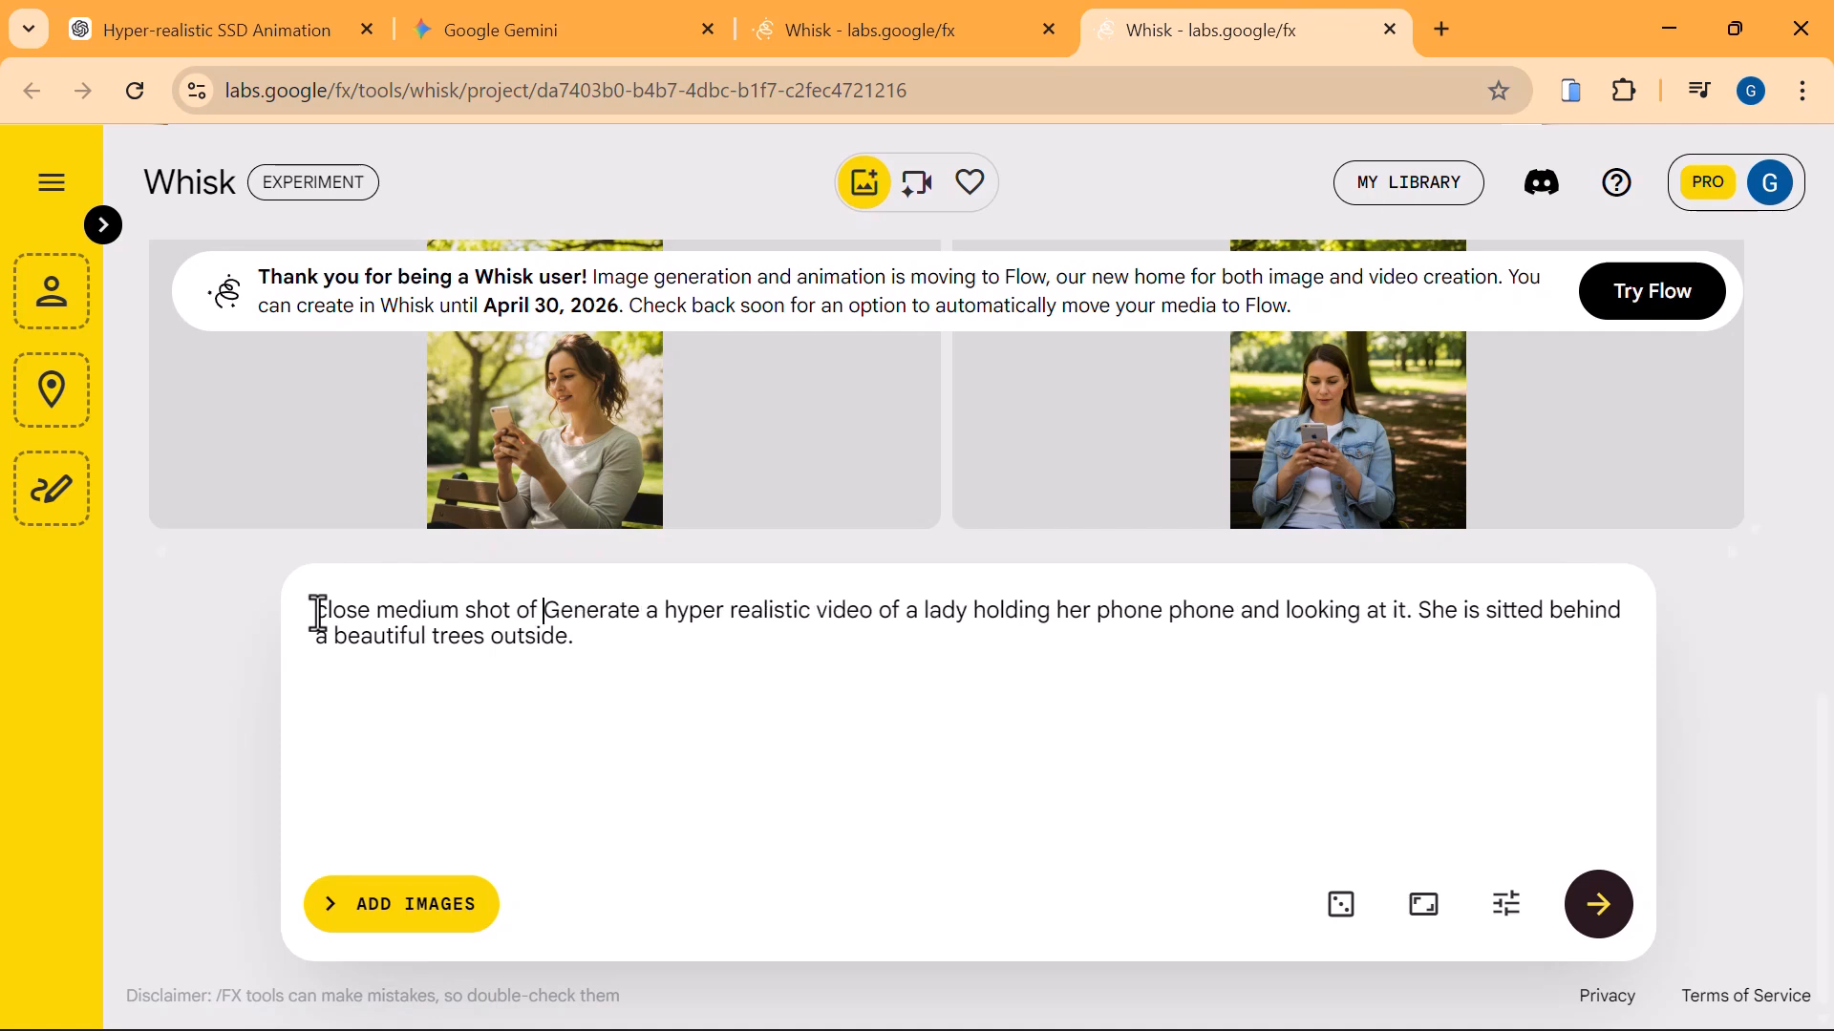
double_click(576, 612)
key("BackSpace")
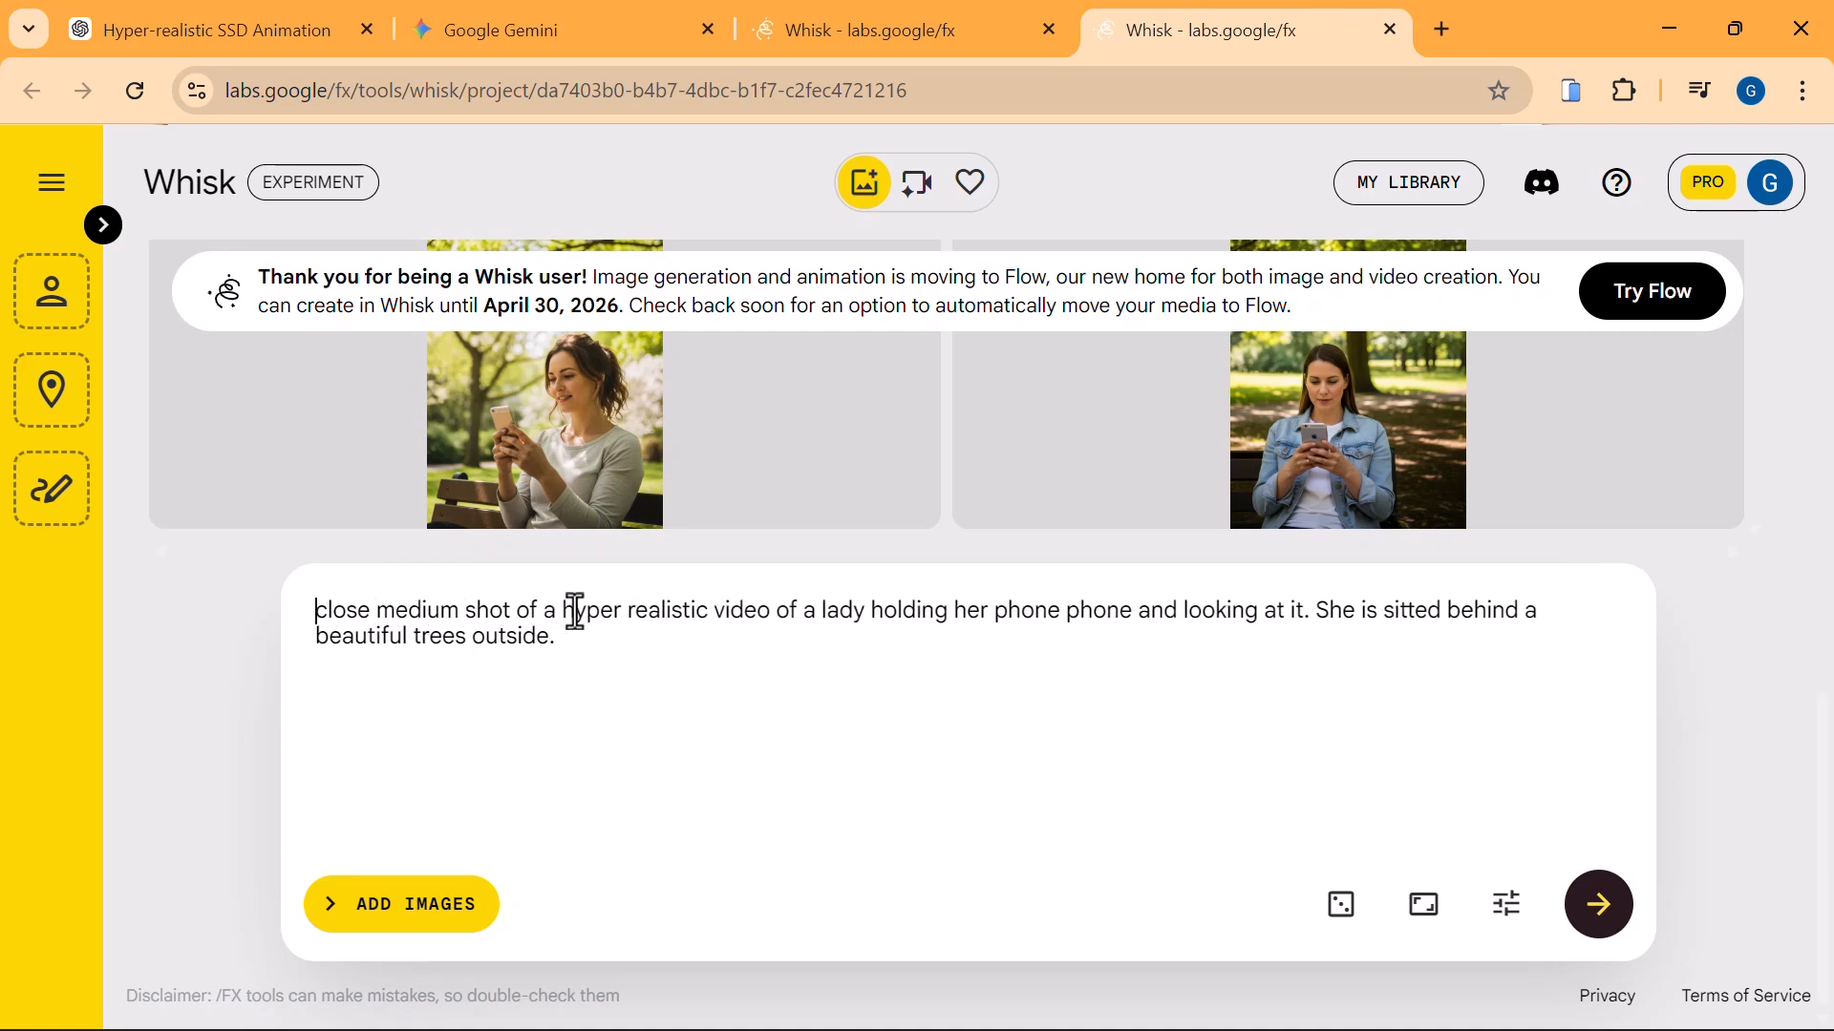
type("Generate ")
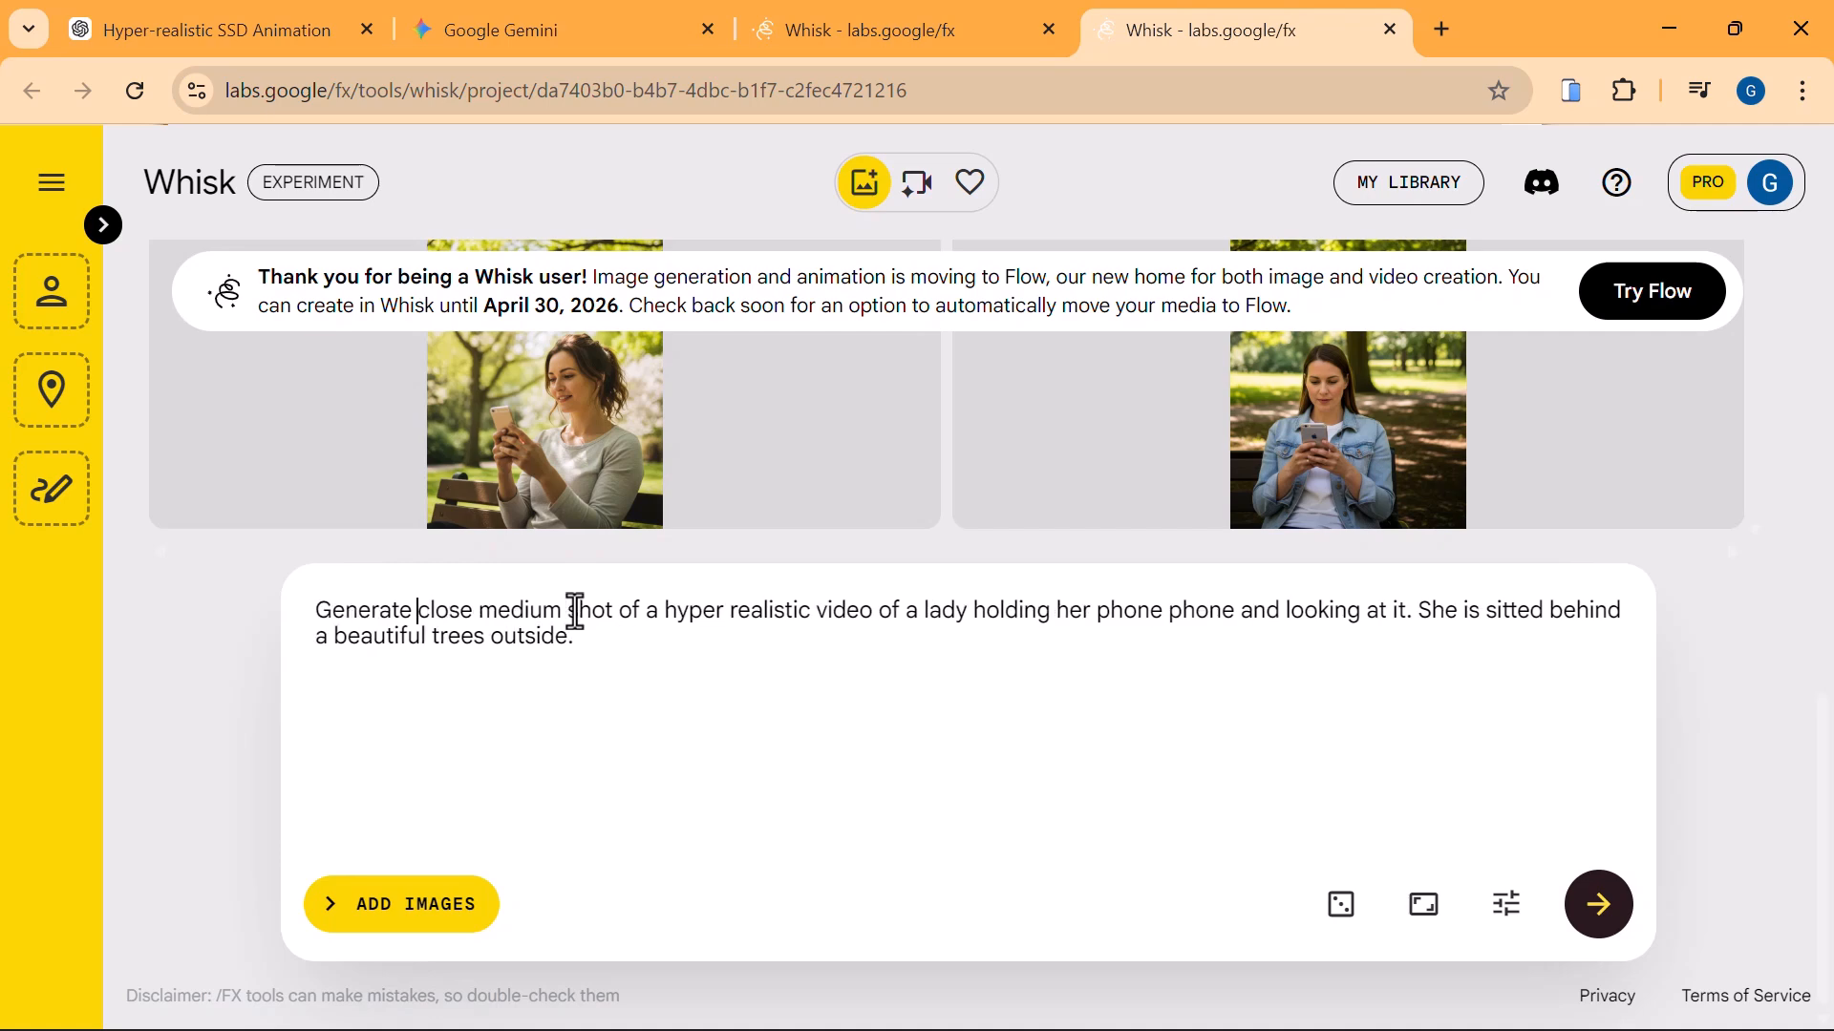
type("a")
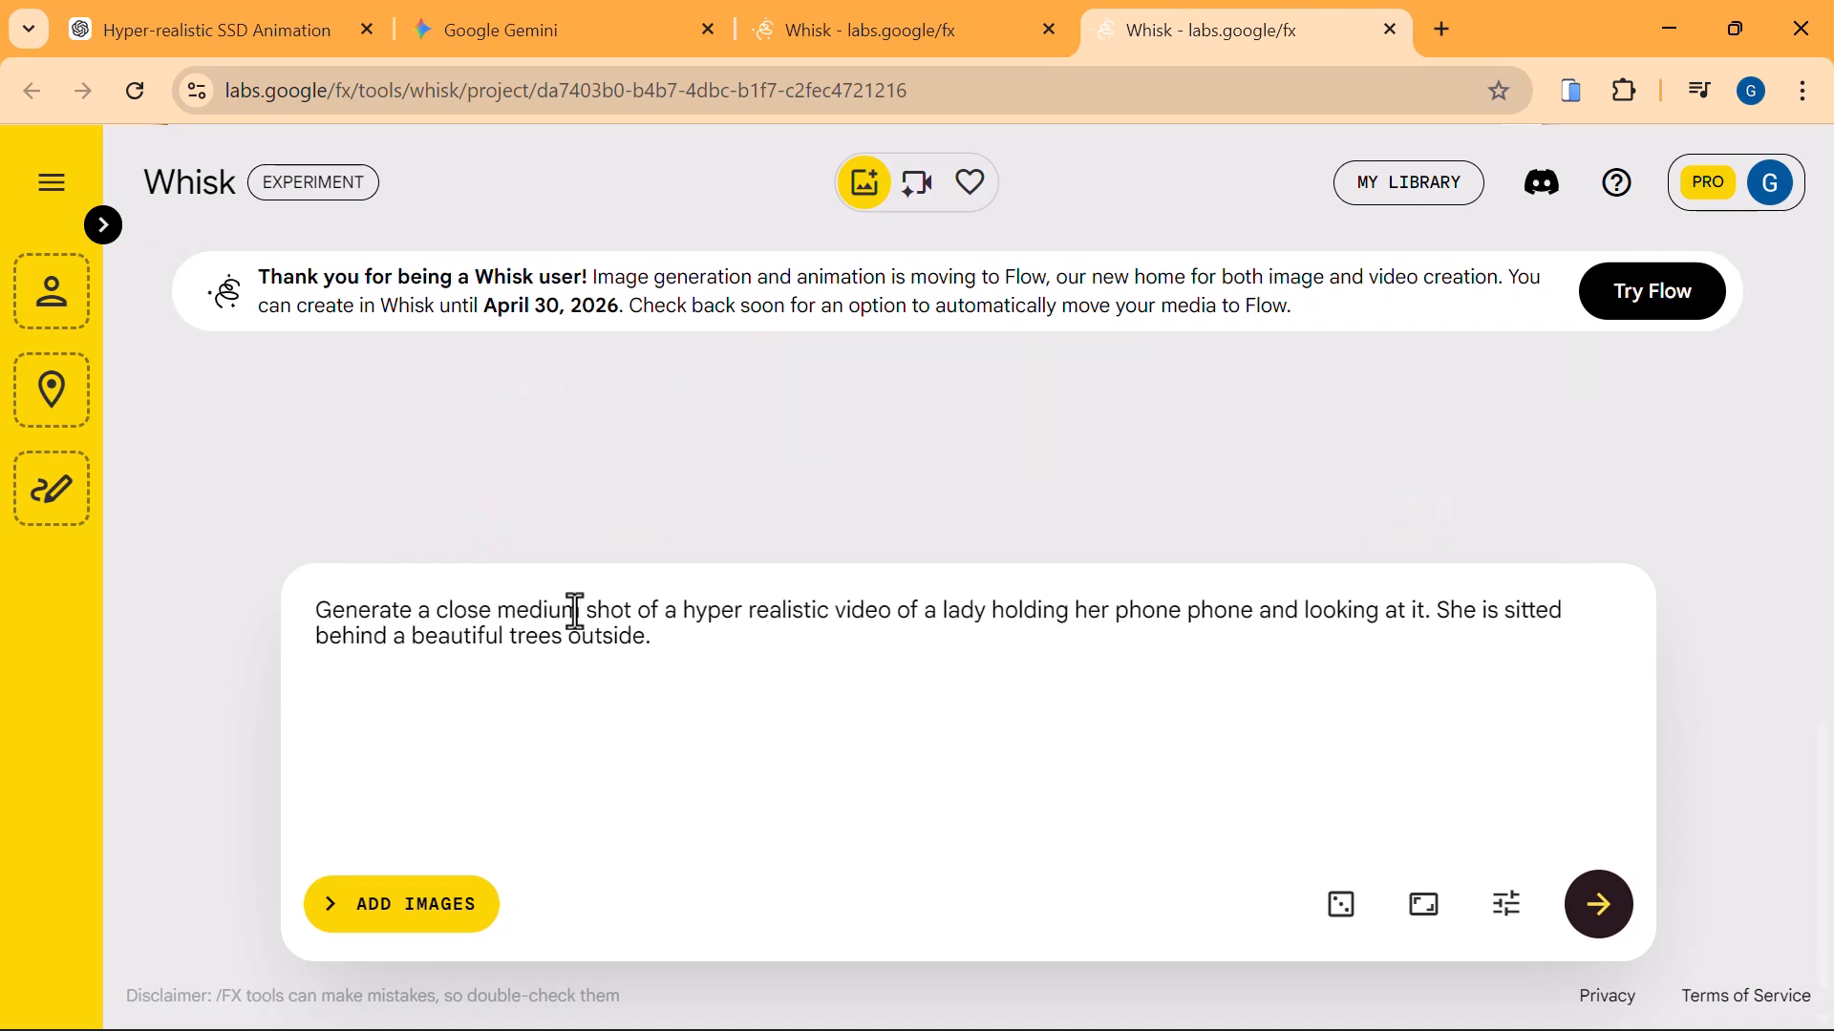
mouse_move(1068, 524)
left_click(1430, 912)
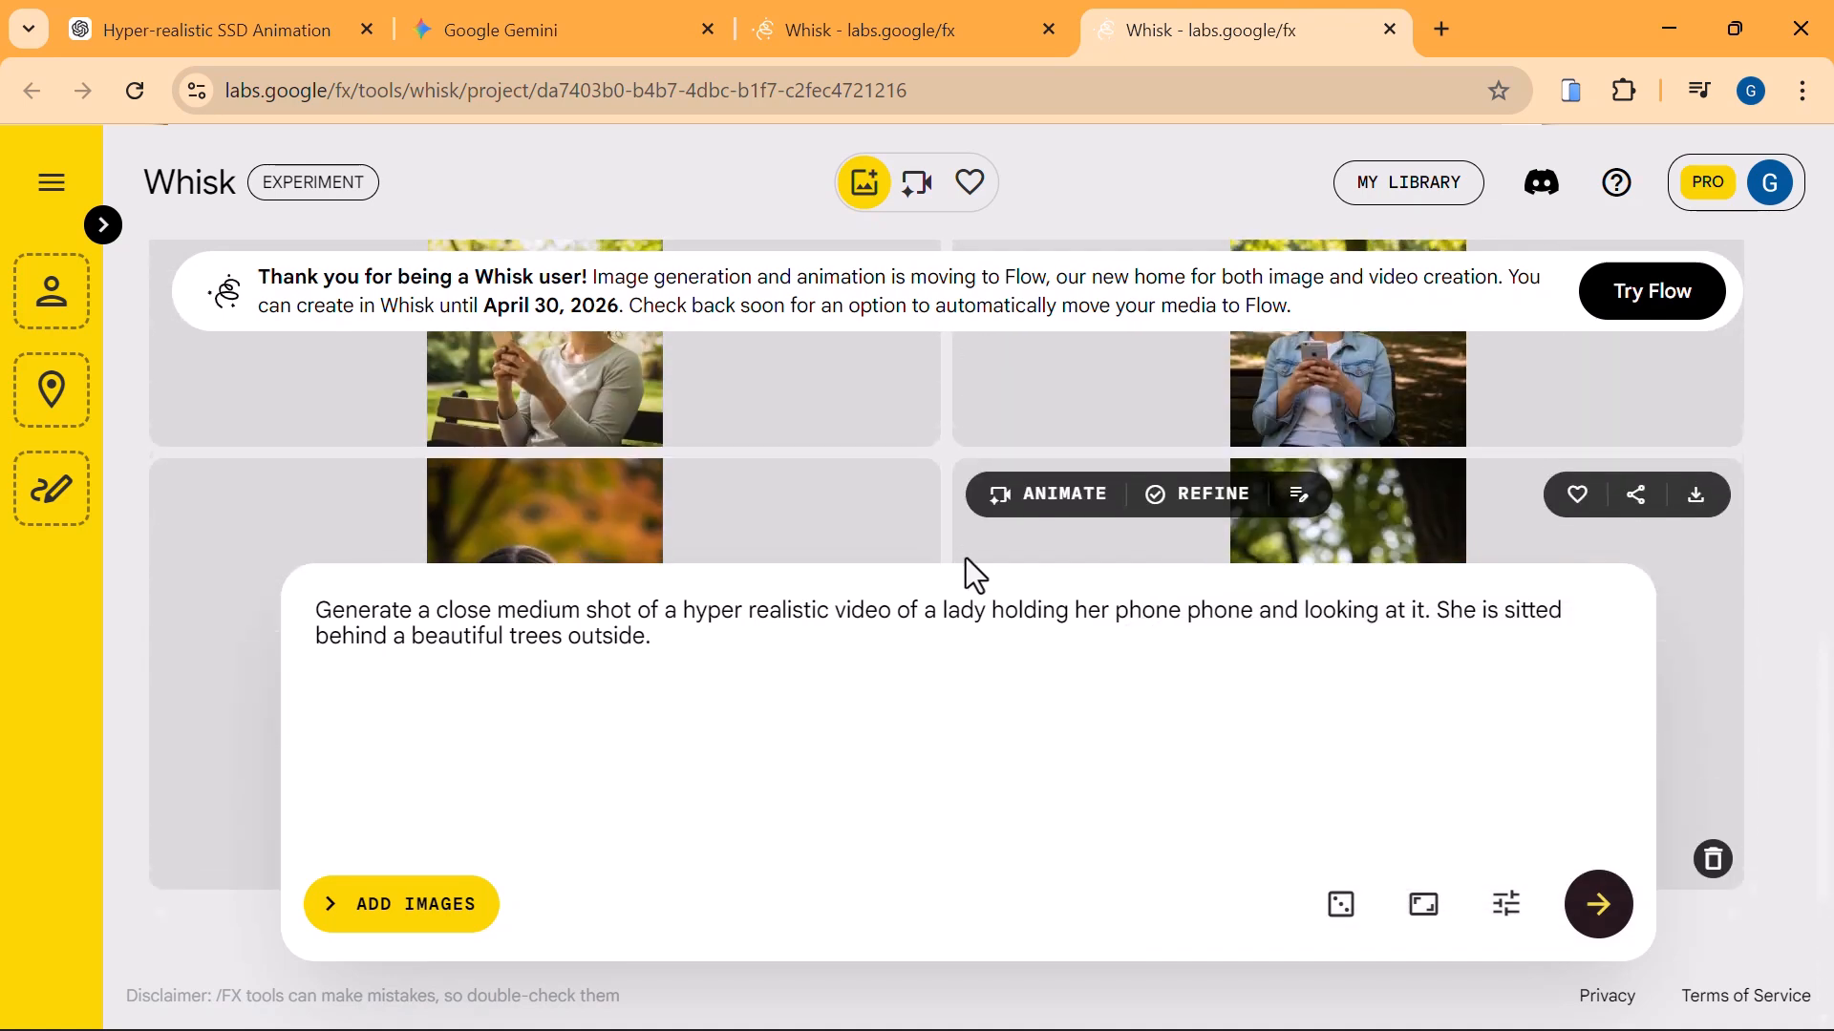
Compare the new close medium shots and view the one of the lady with tied-back hair enlarged.
mouse_move(449, 453)
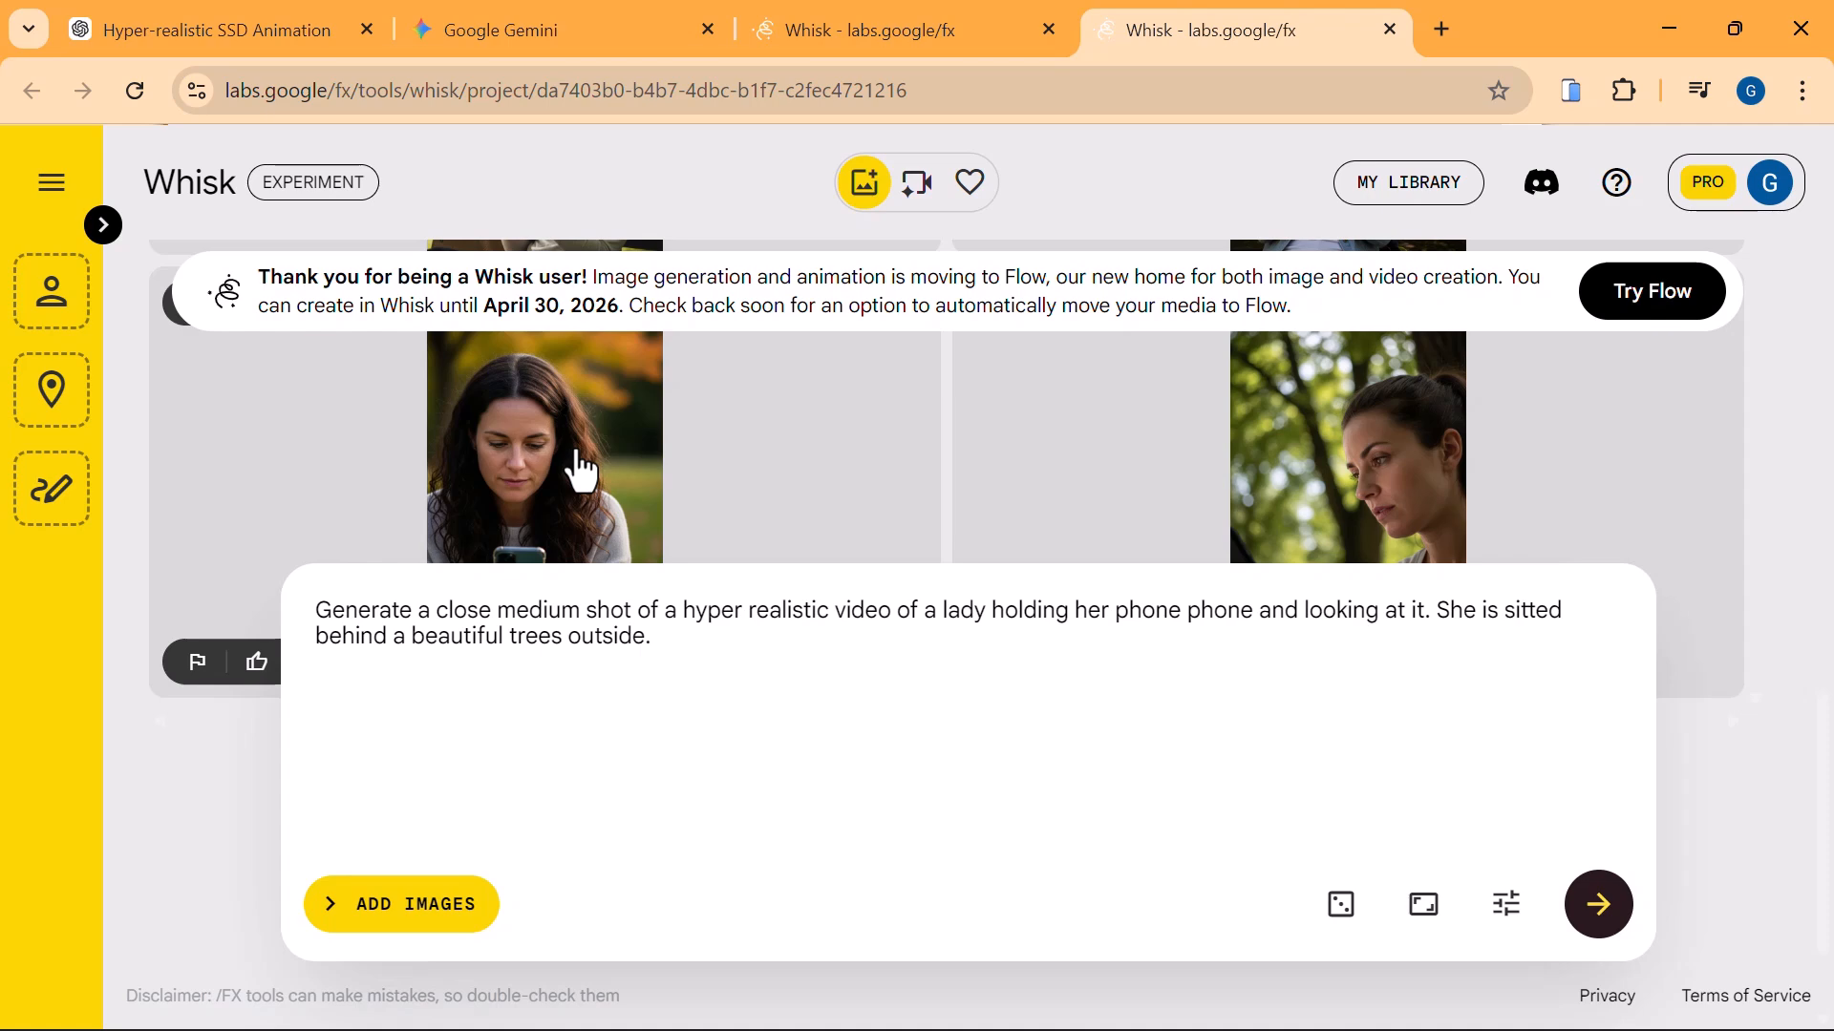
mouse_move(1220, 463)
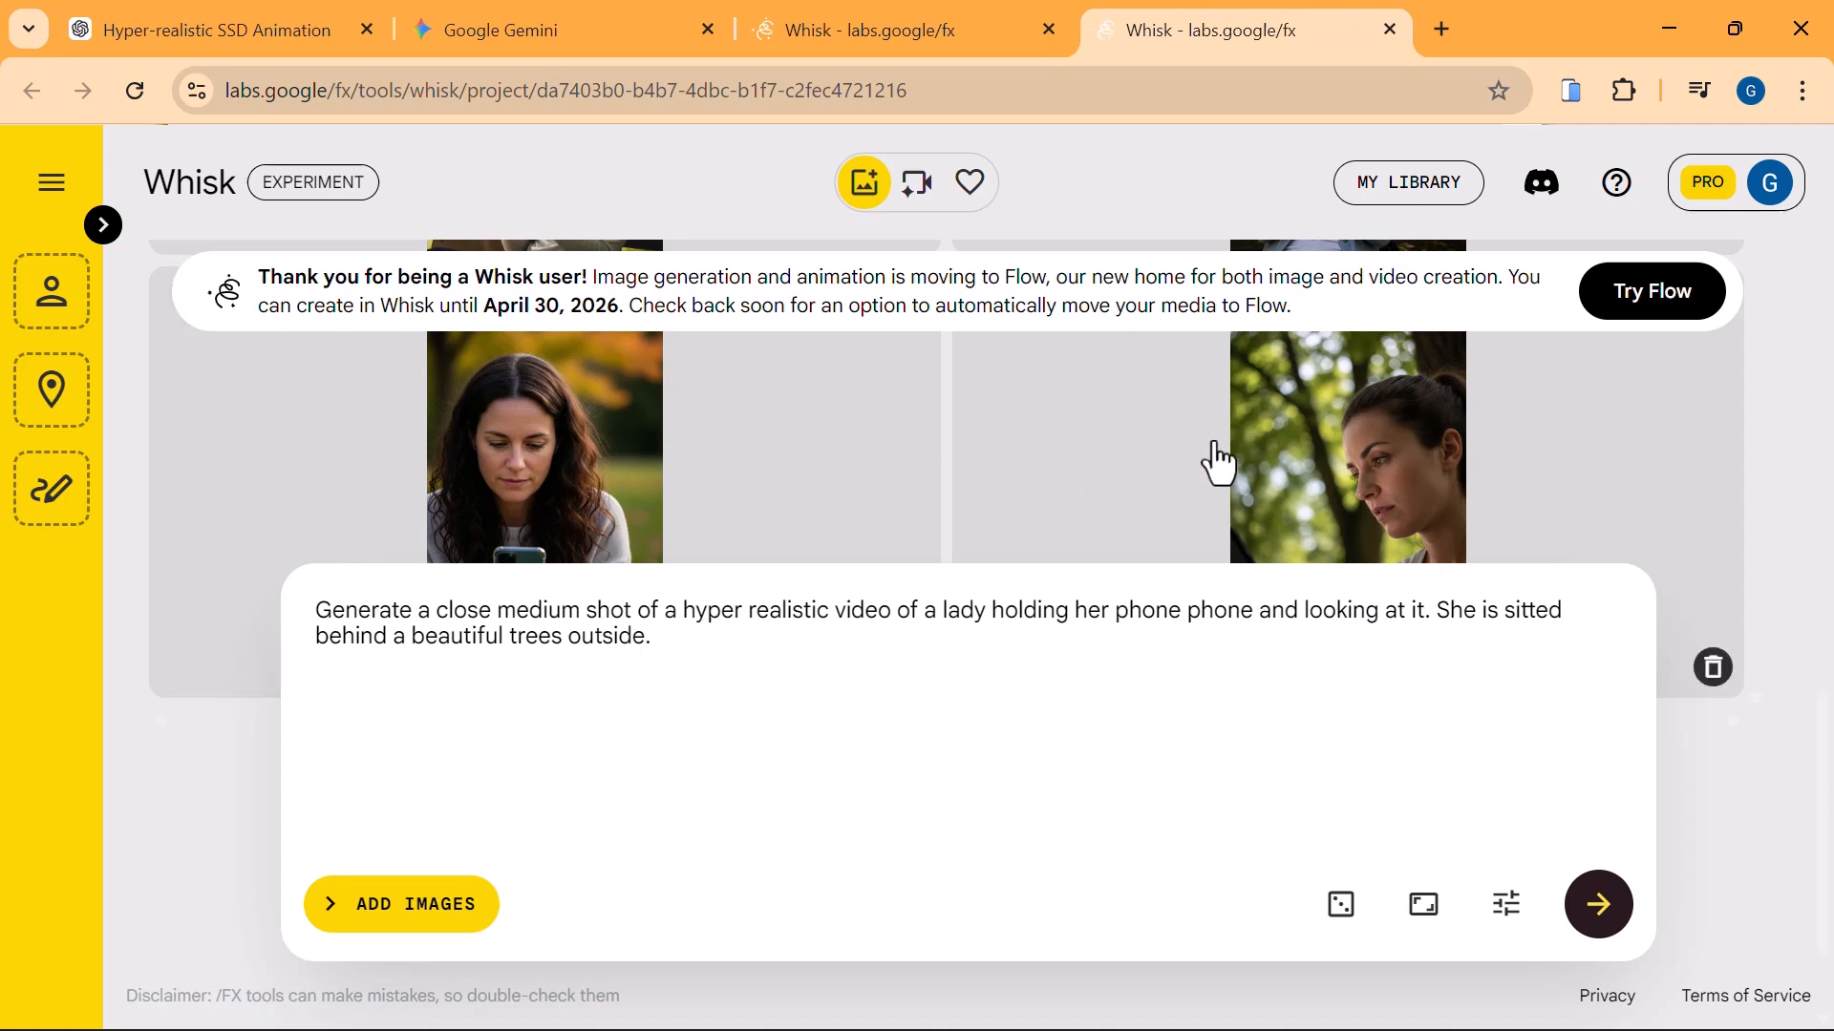
left_click(1322, 485)
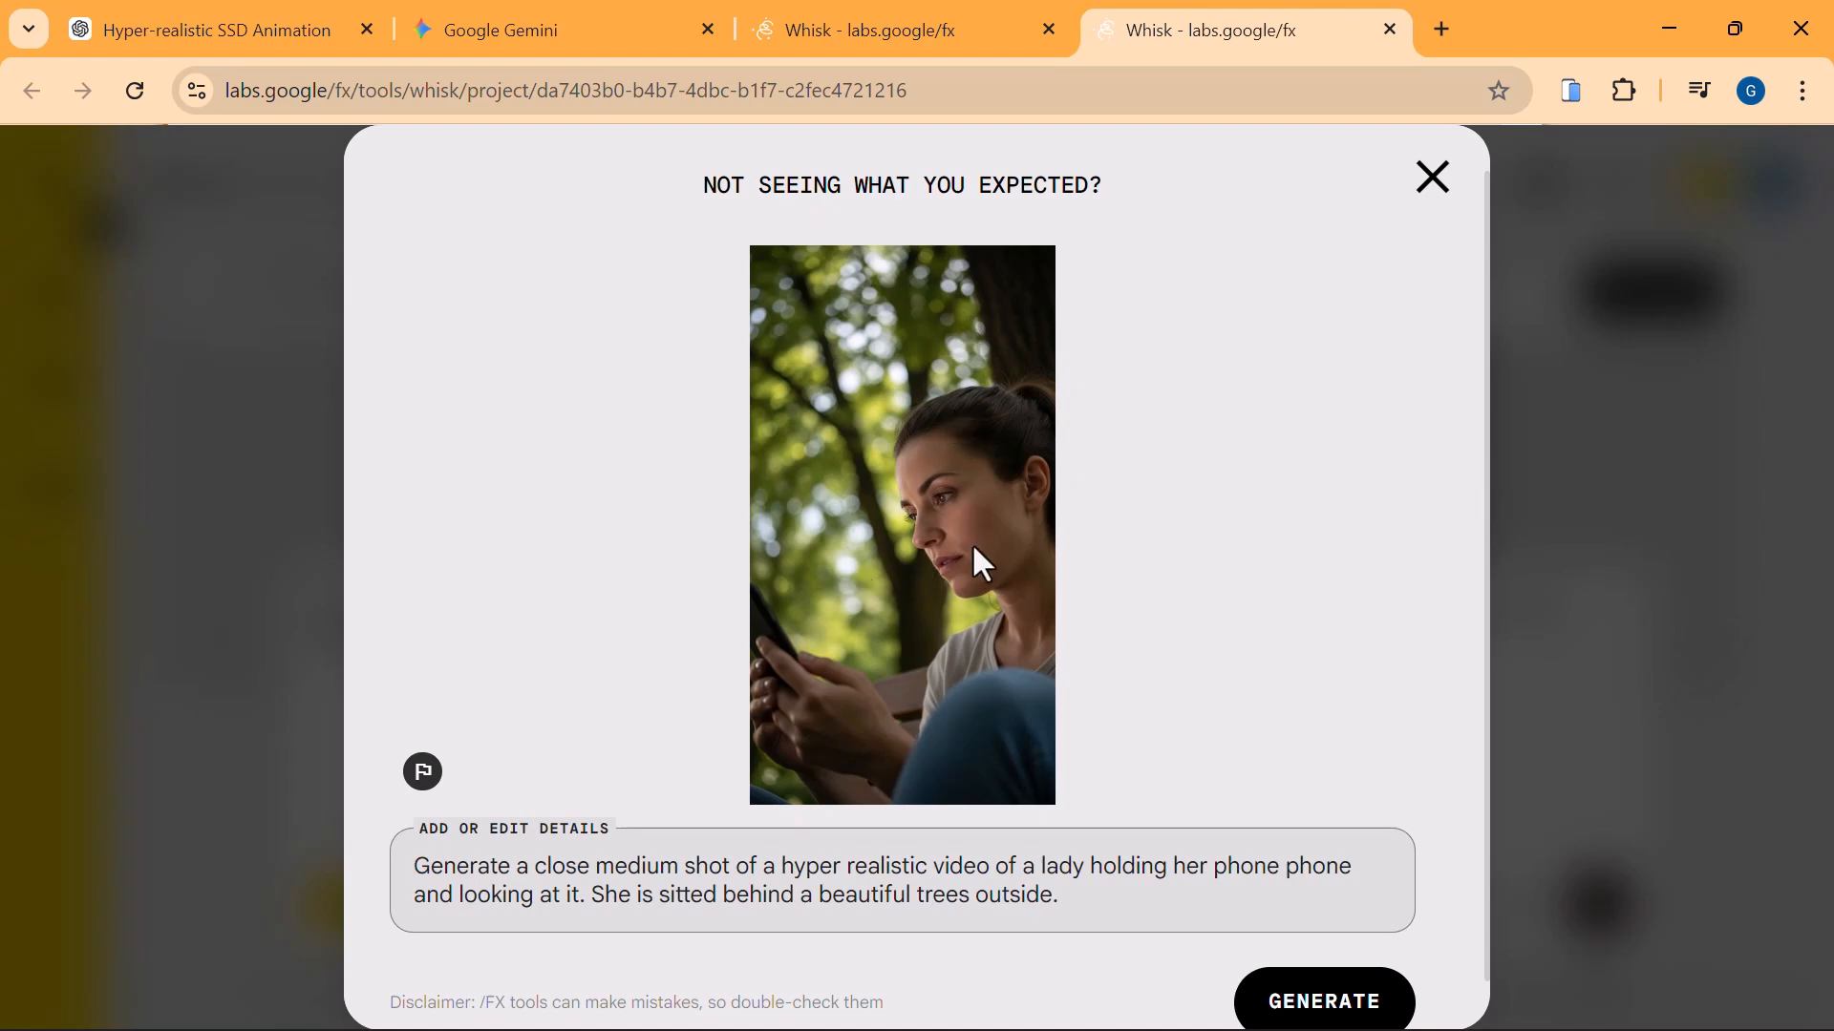
left_click(1442, 191)
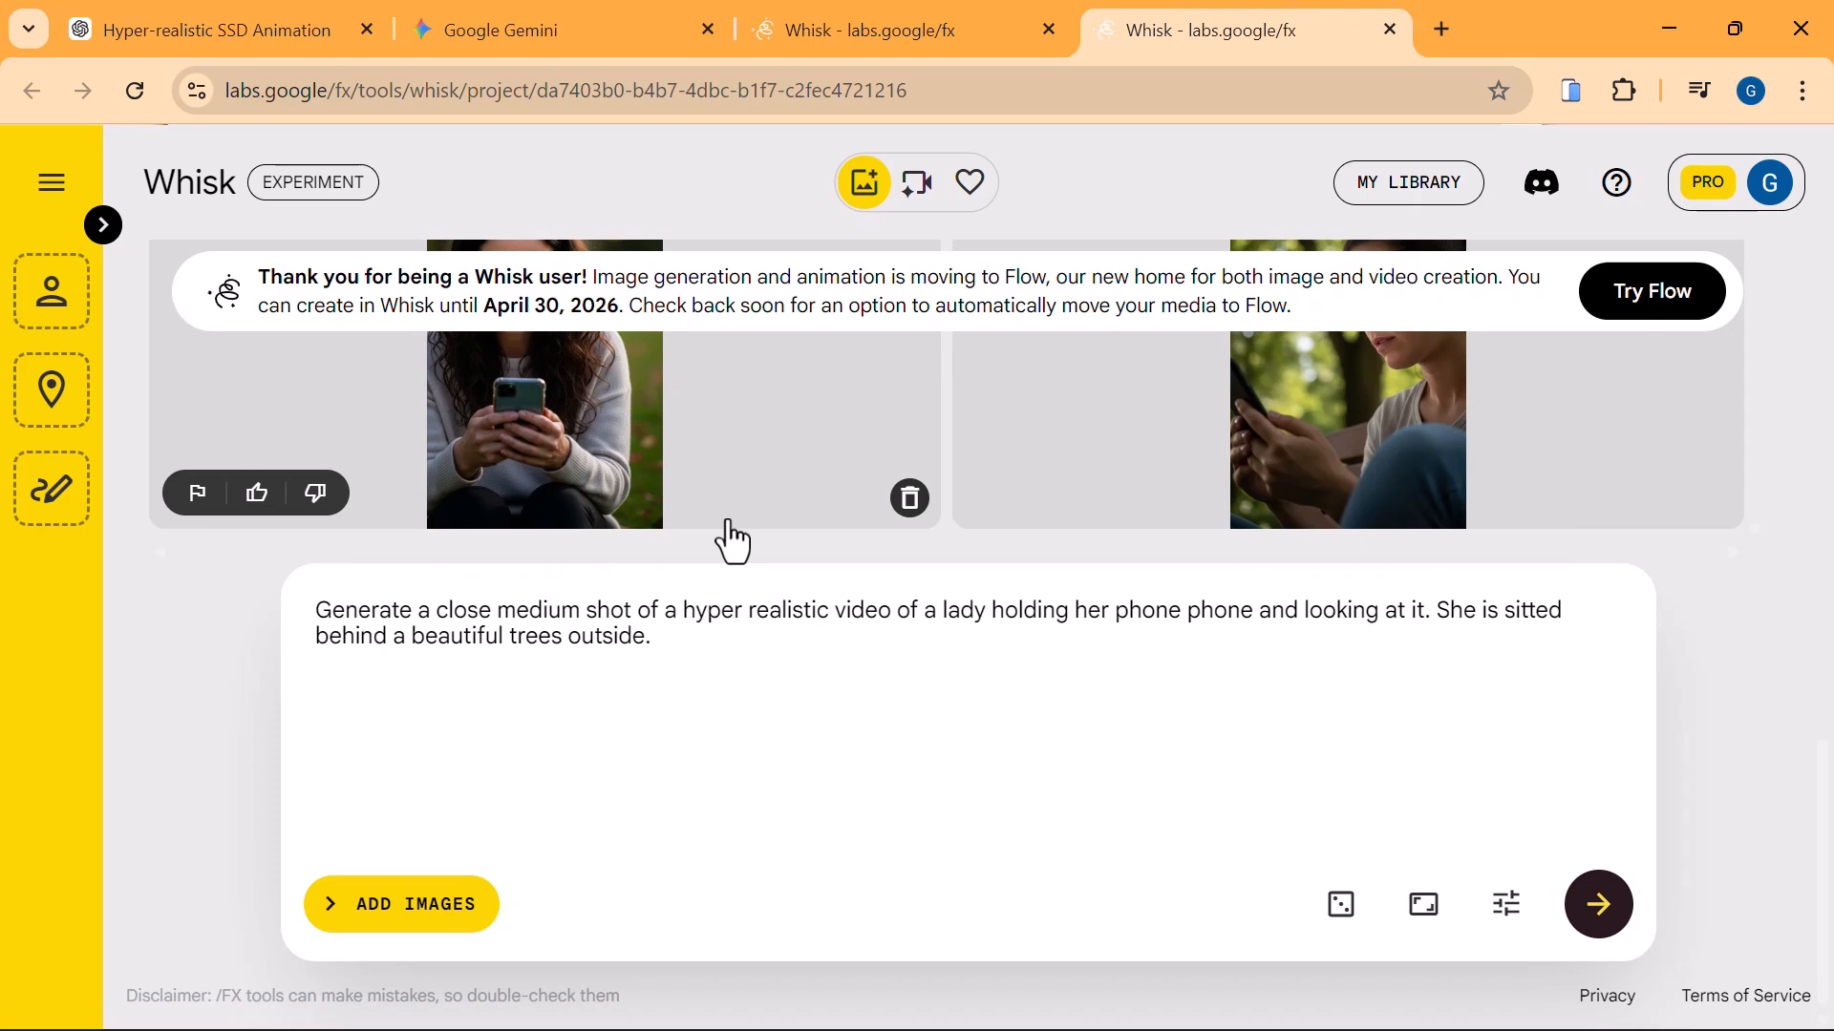
Download the new image of the long-haired lady looking down at her phone.
scroll(734, 543, "up", 3)
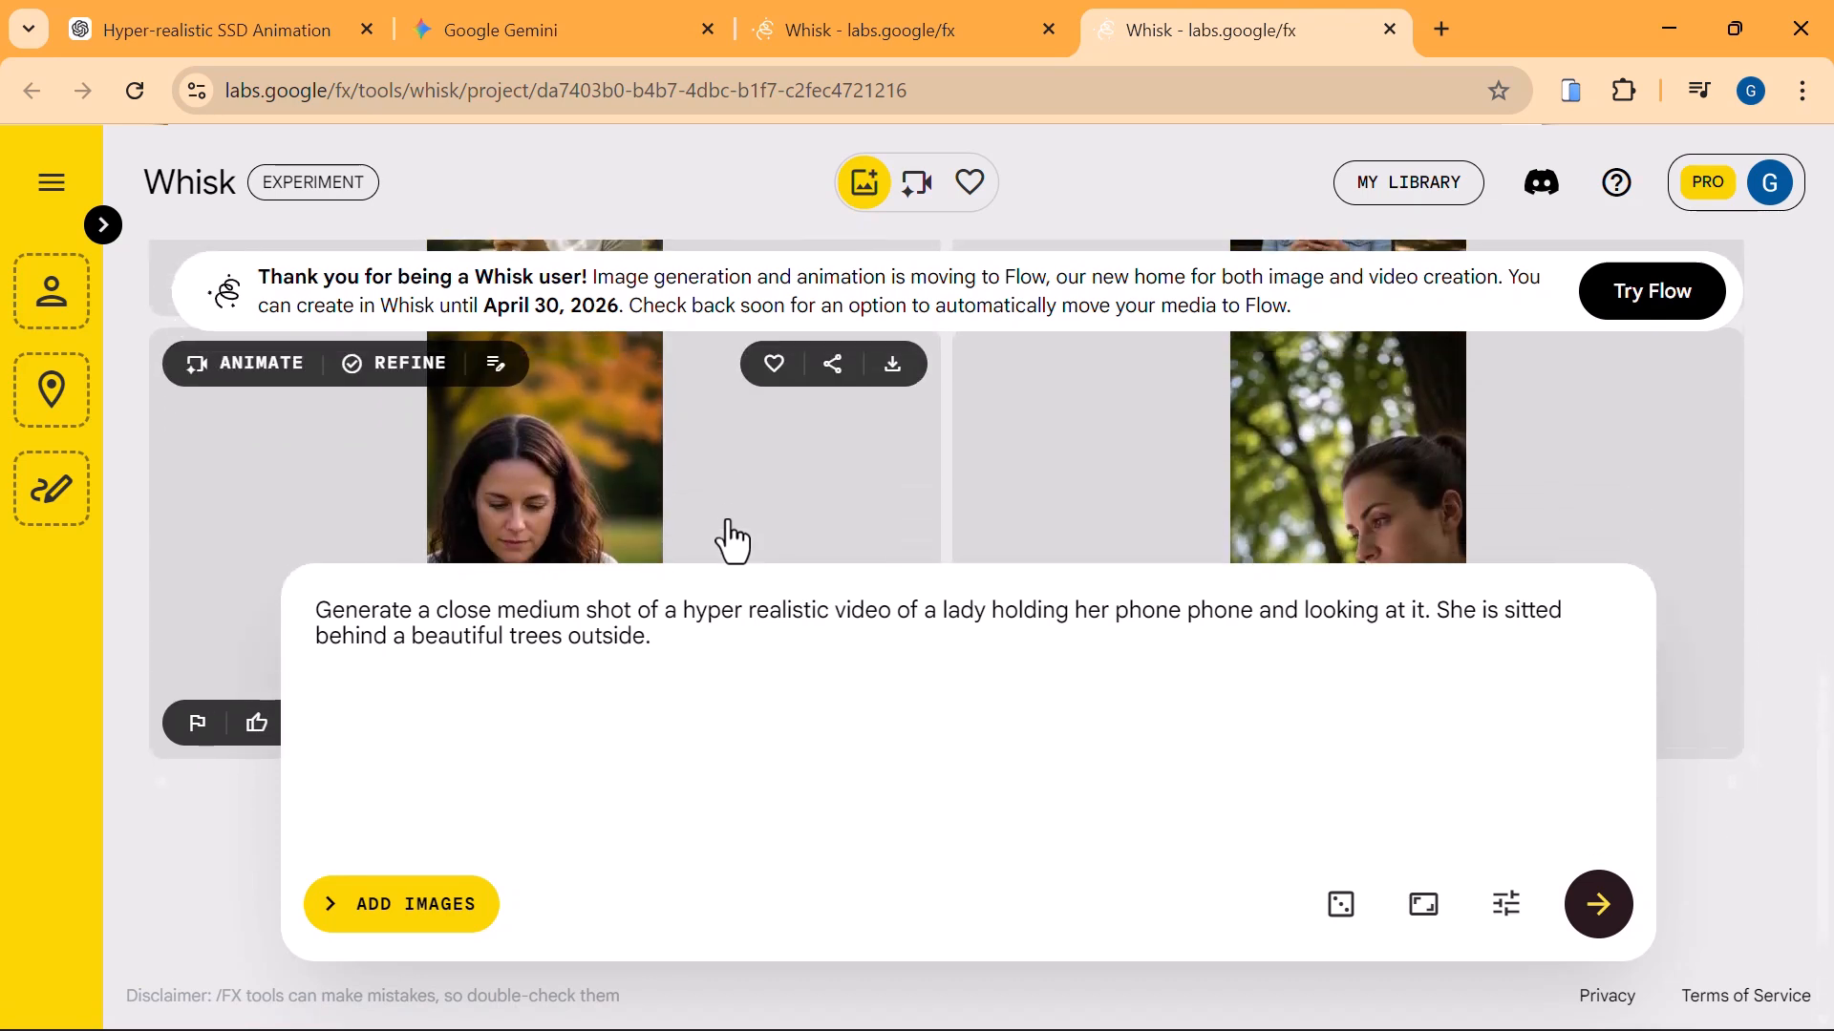
left_click(893, 387)
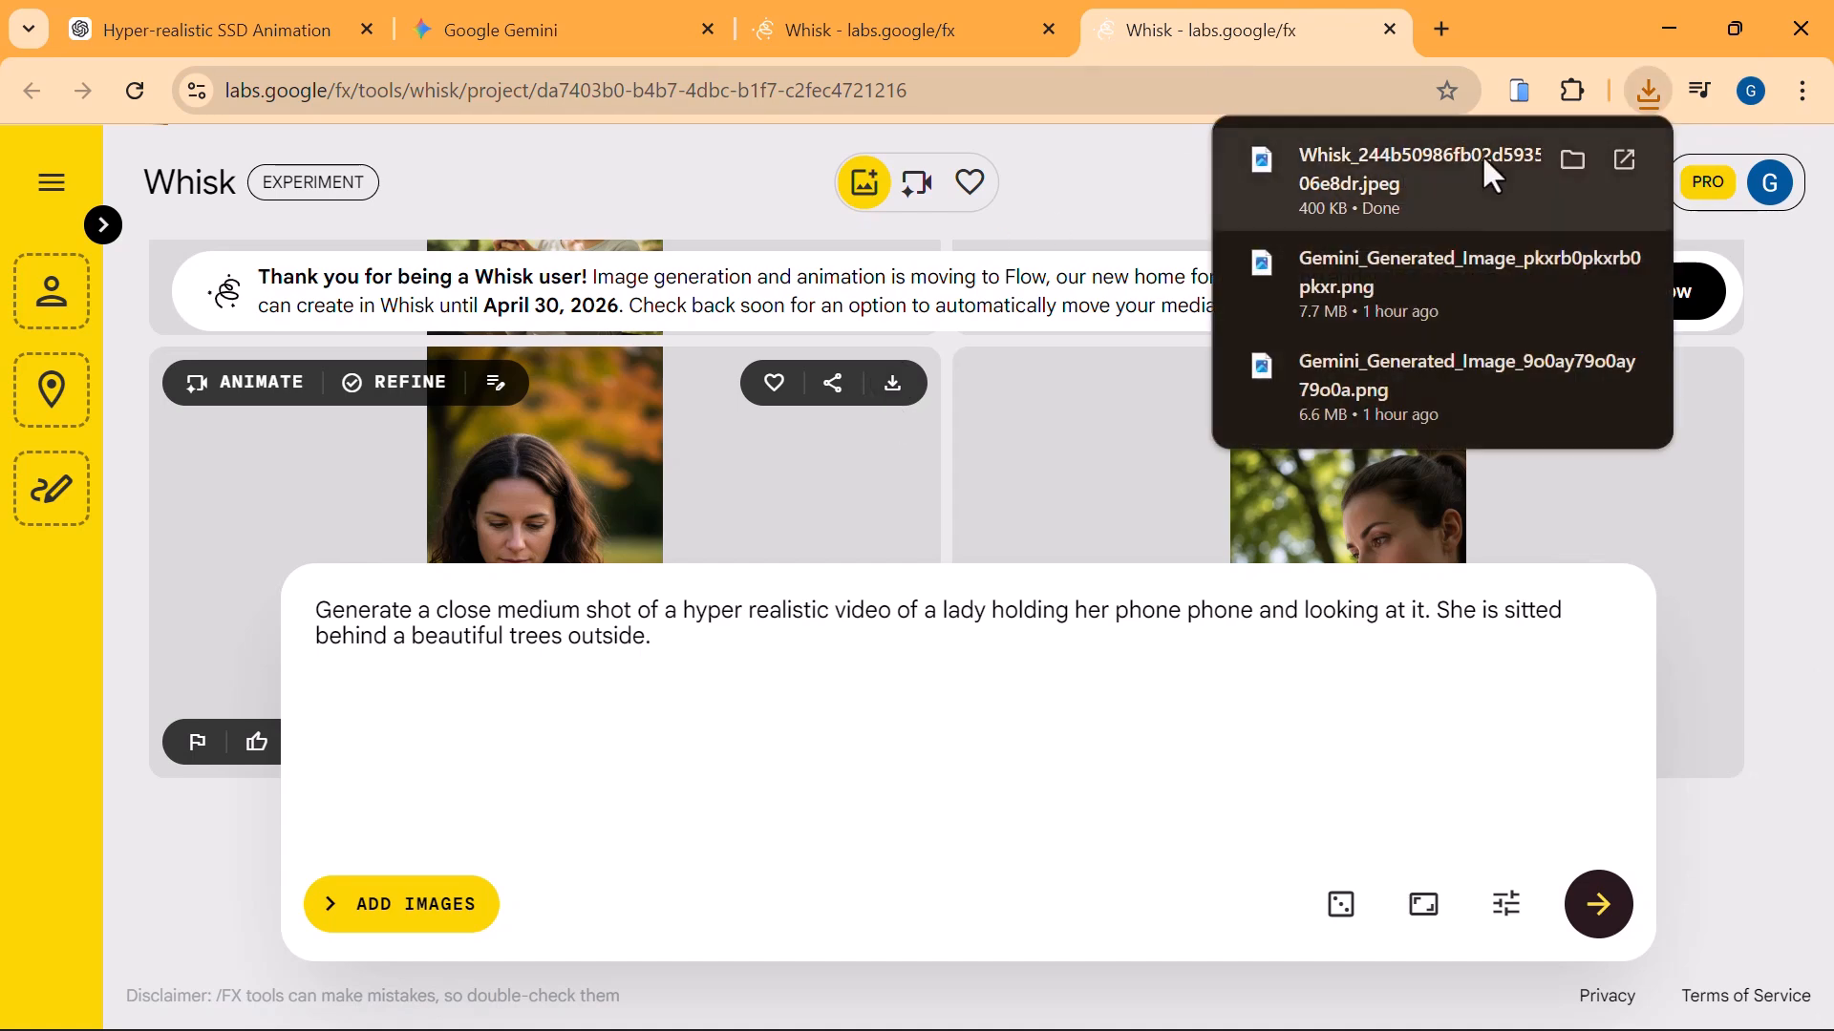
Switch to Google Gemini and attach the downloaded Whisk JPEG to the video prompt.
left_click(559, 38)
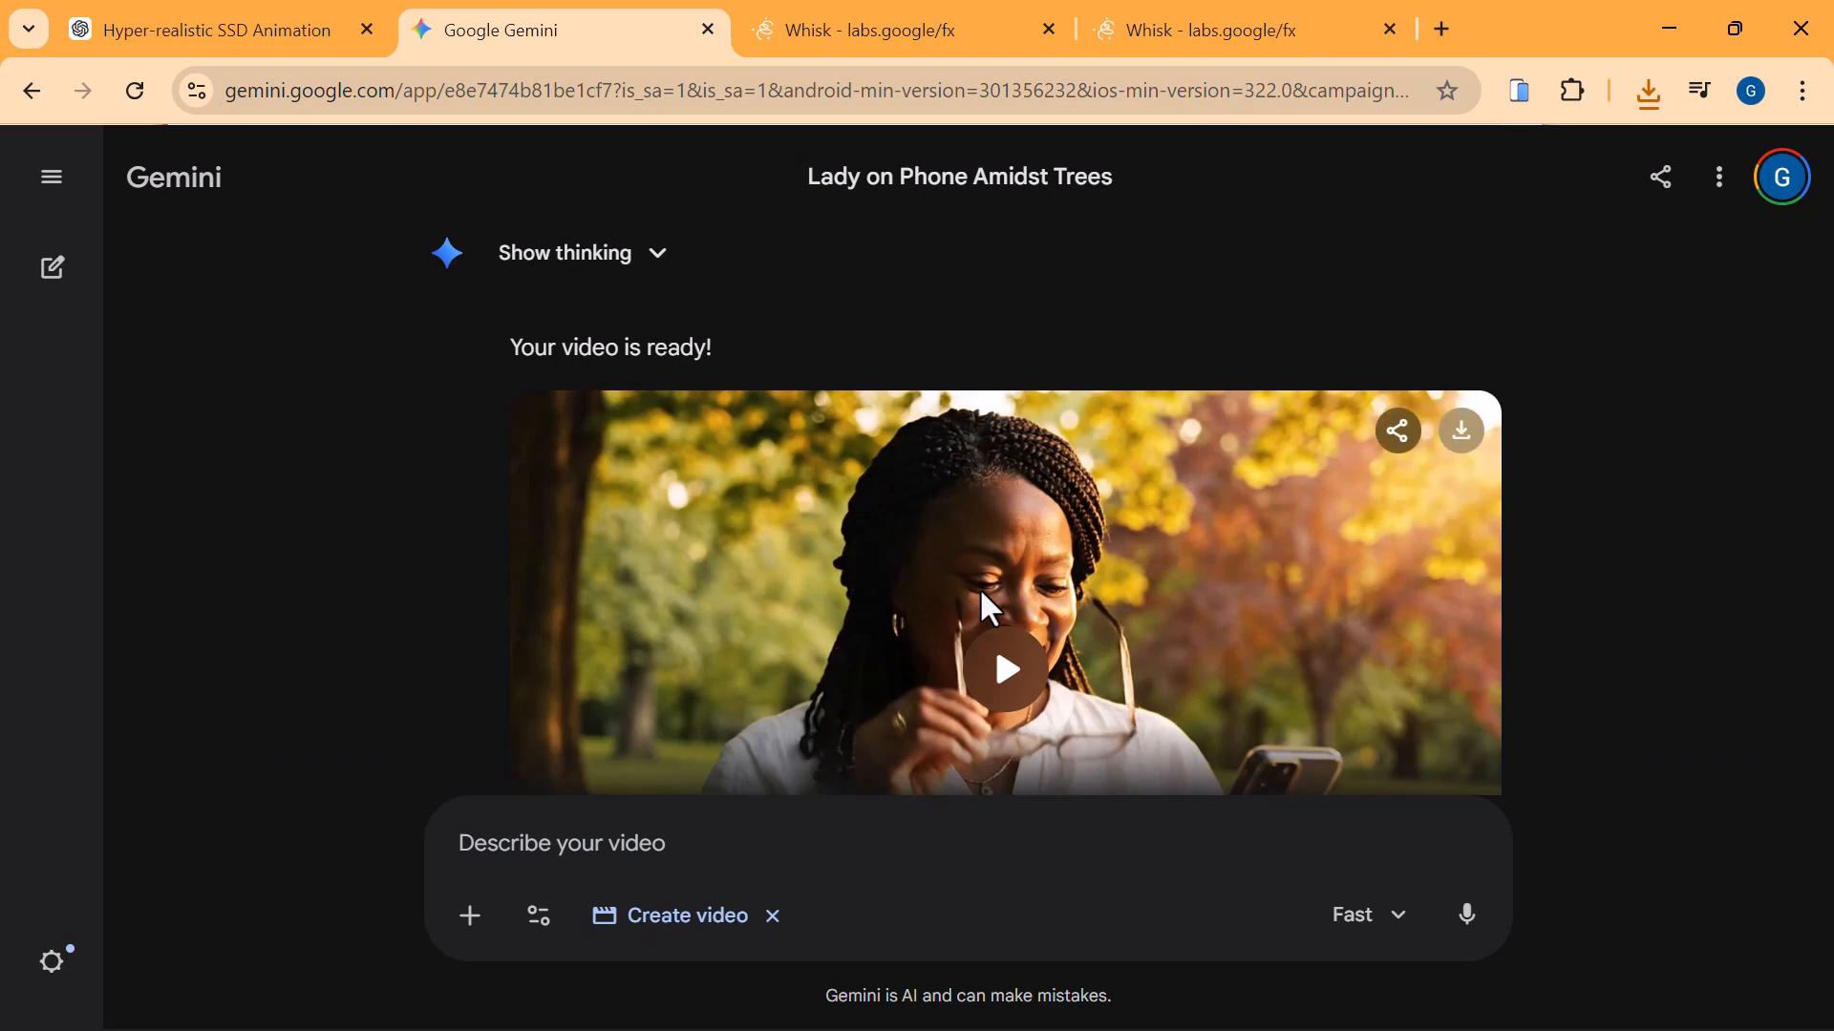
scroll(982, 599, "down", 3)
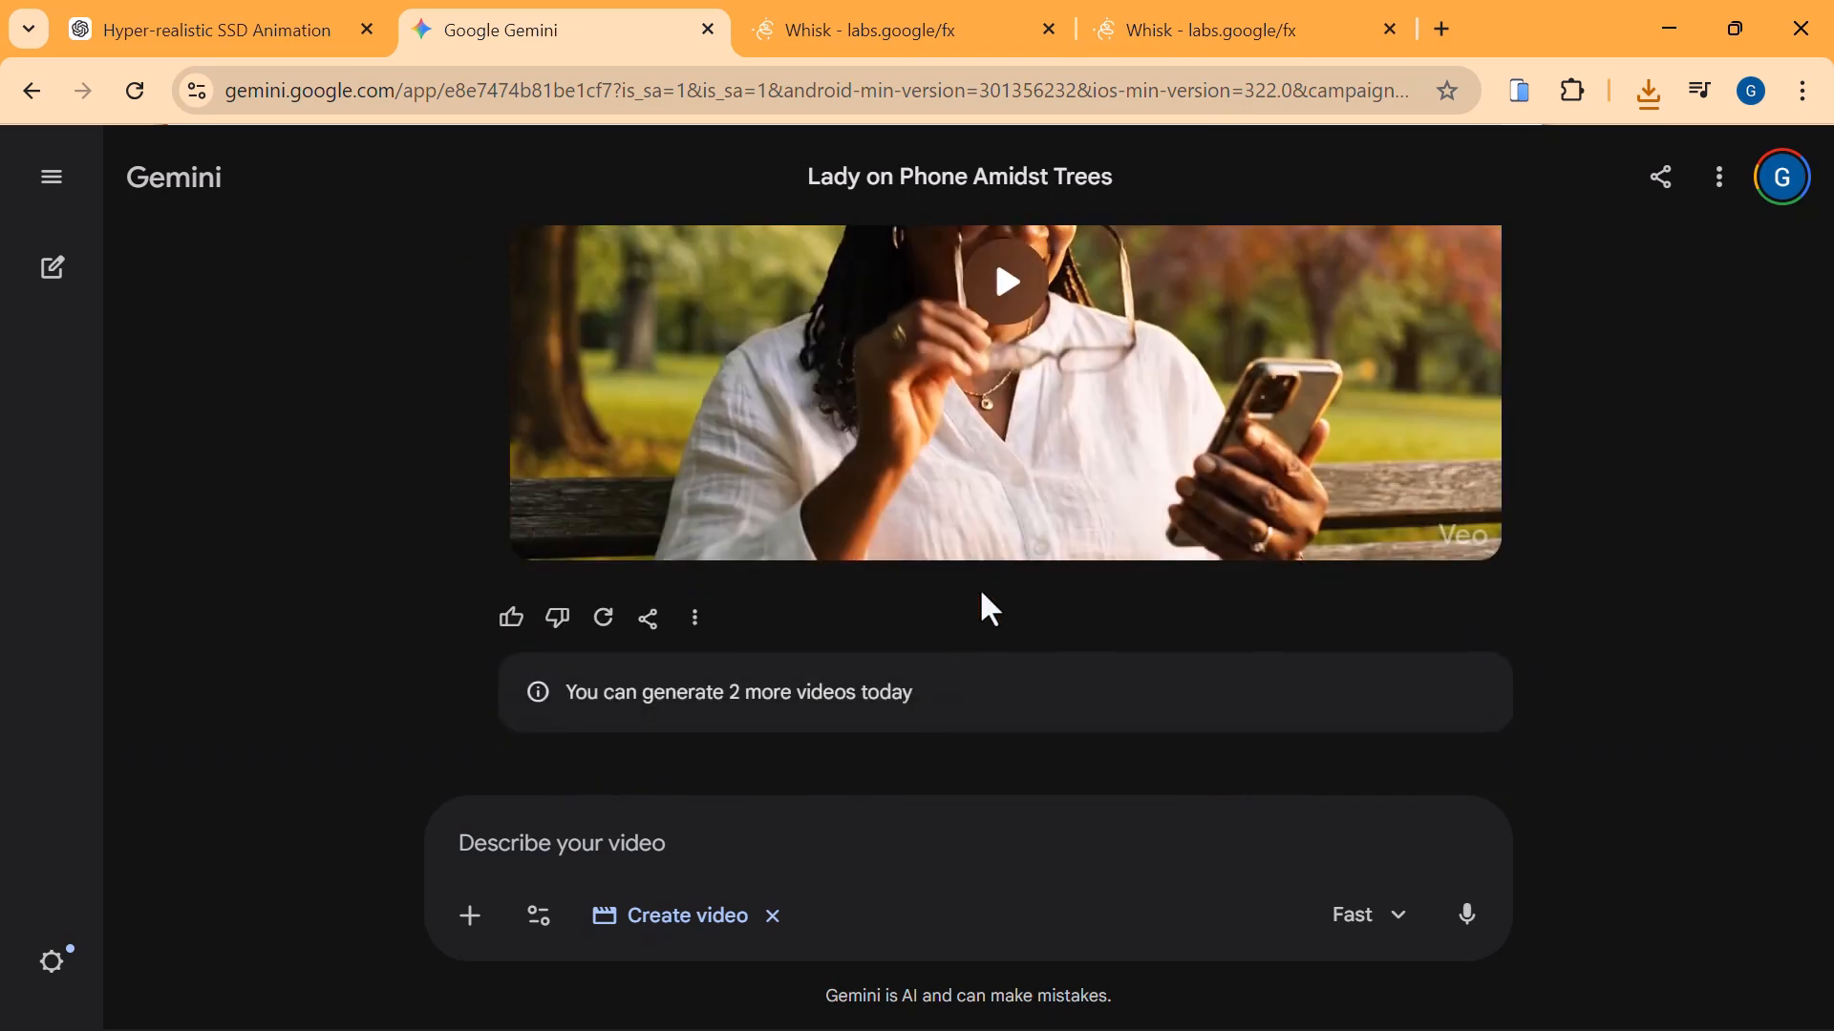
scroll(982, 594, "up", 5)
scroll(982, 594, "down", 5)
left_click(1651, 103)
left_click(1651, 100)
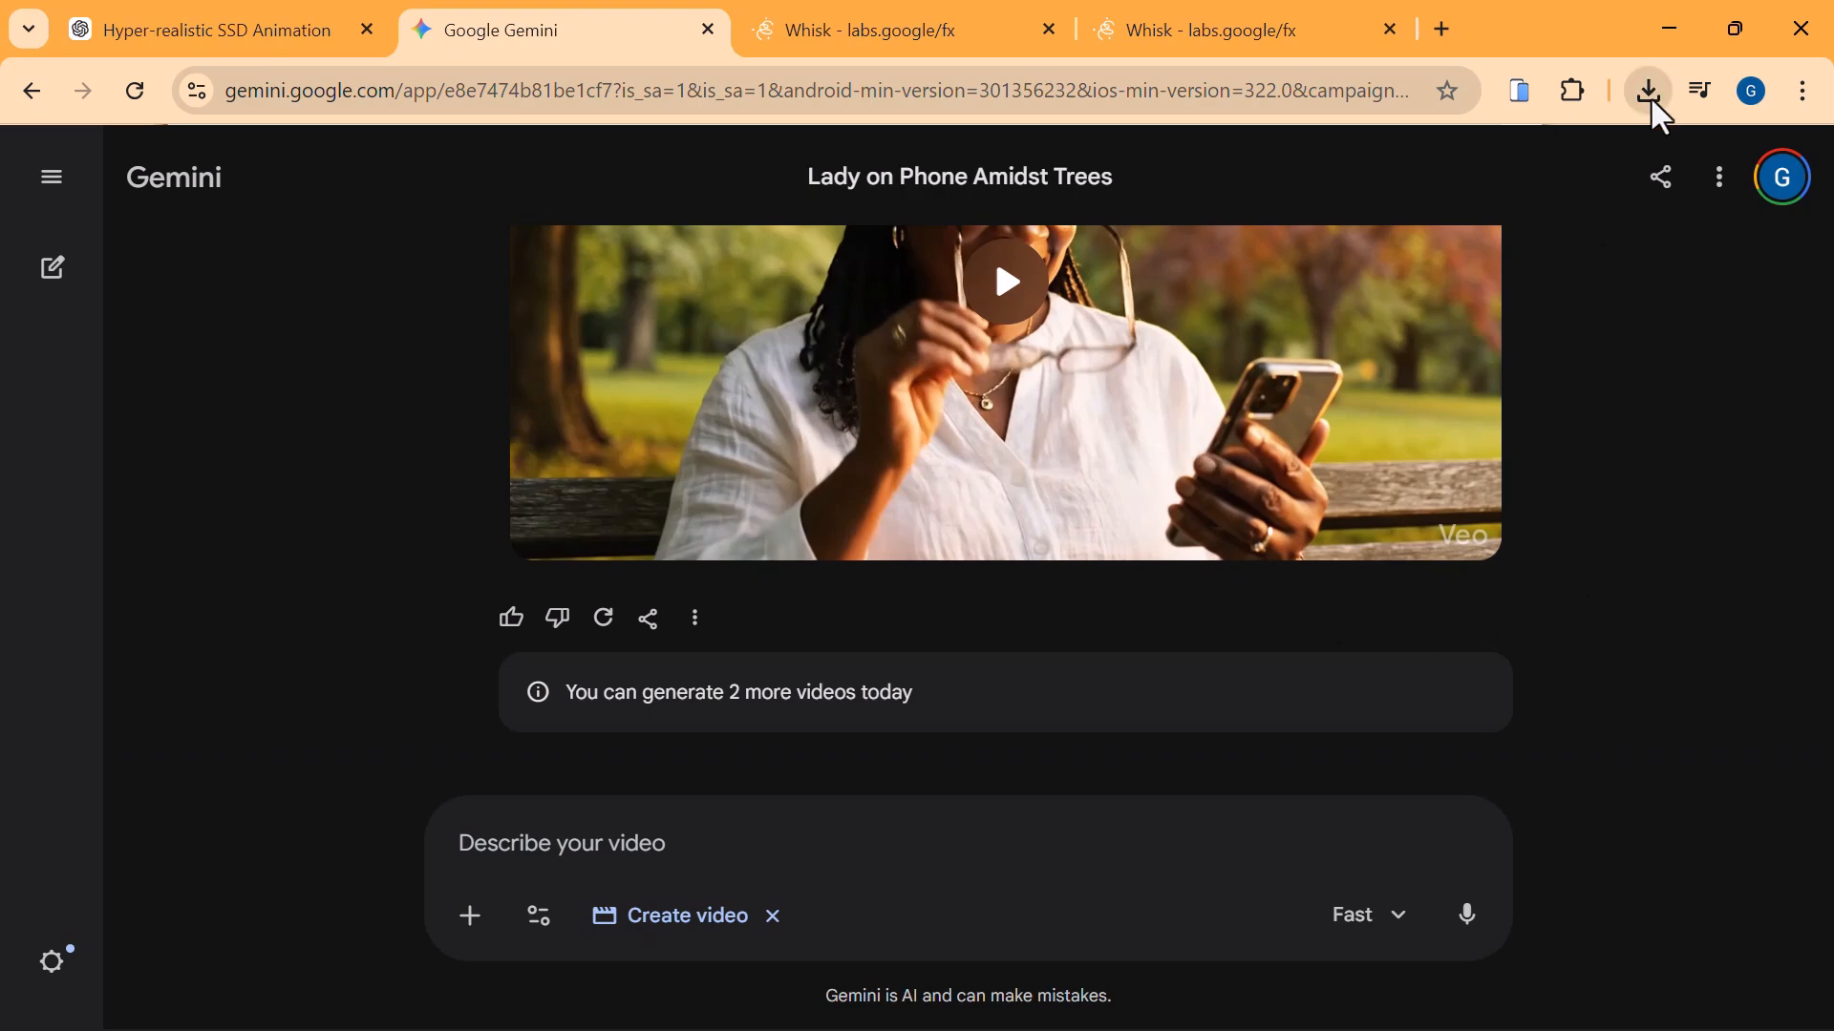
left_click(1658, 108)
left_click(1658, 109)
left_click(1658, 109)
left_click(1658, 109)
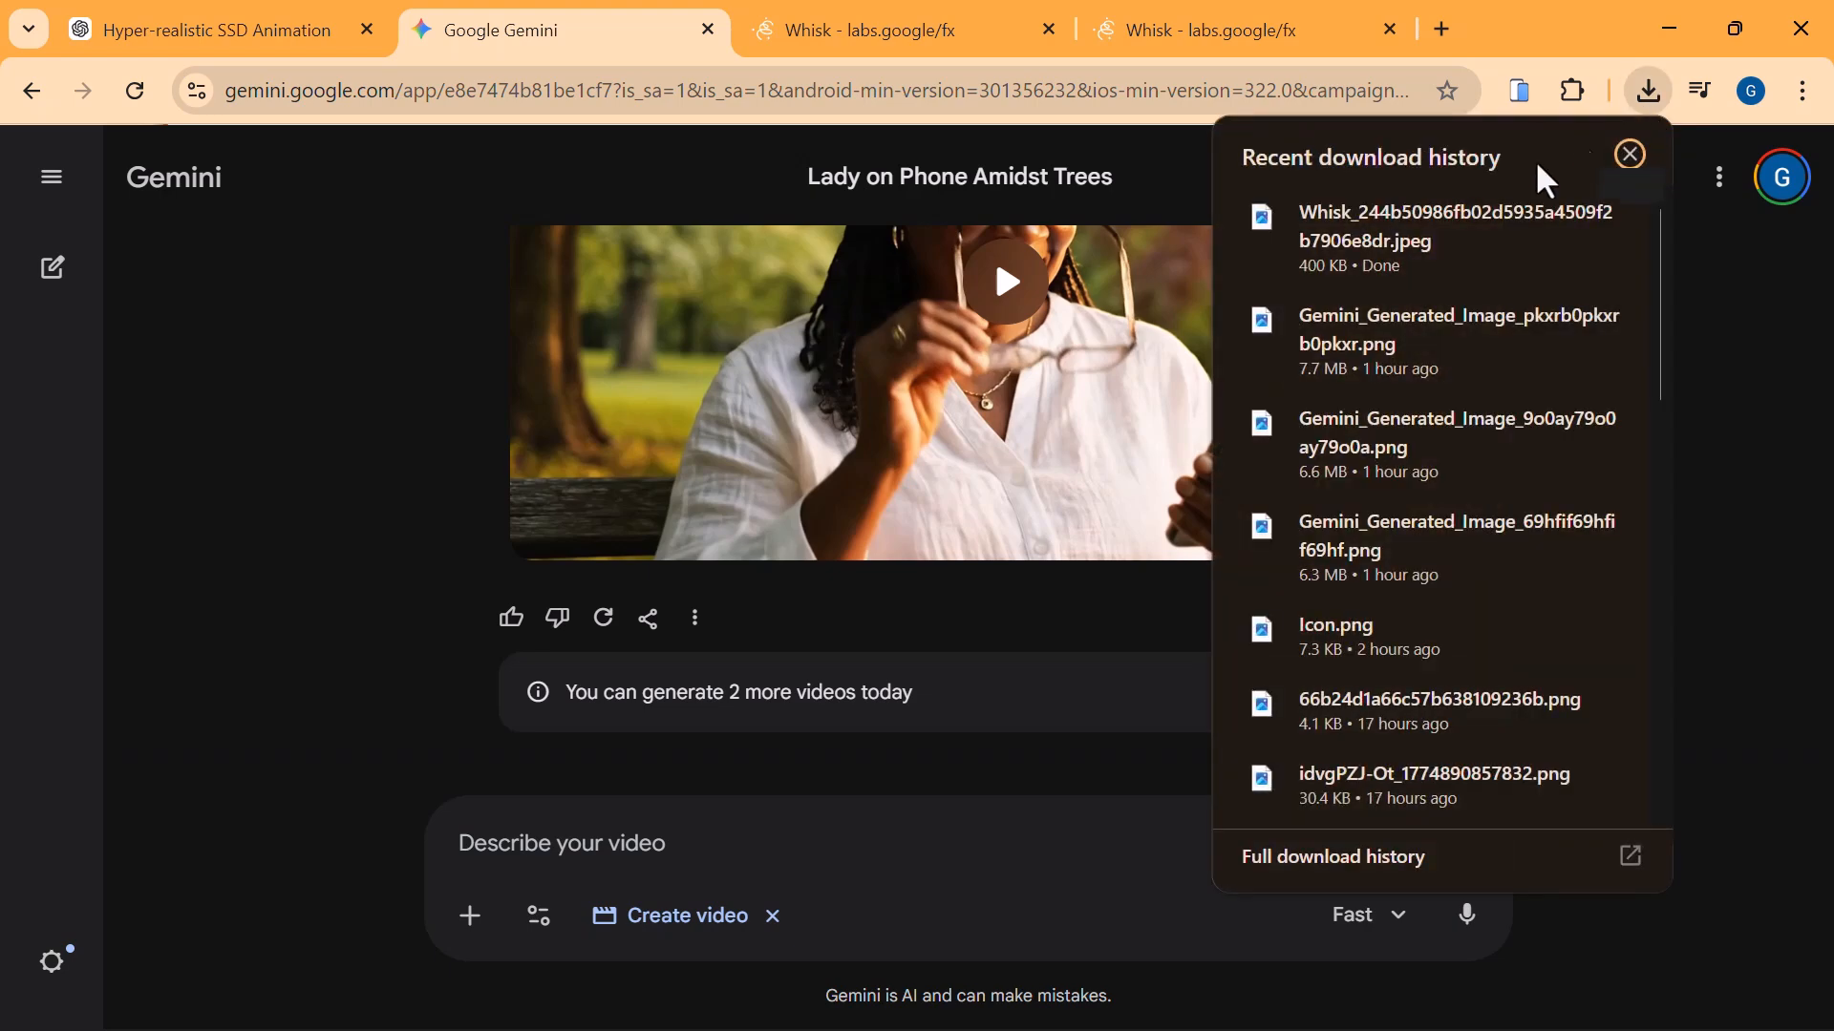
left_click_drag(1252, 243, 623, 864)
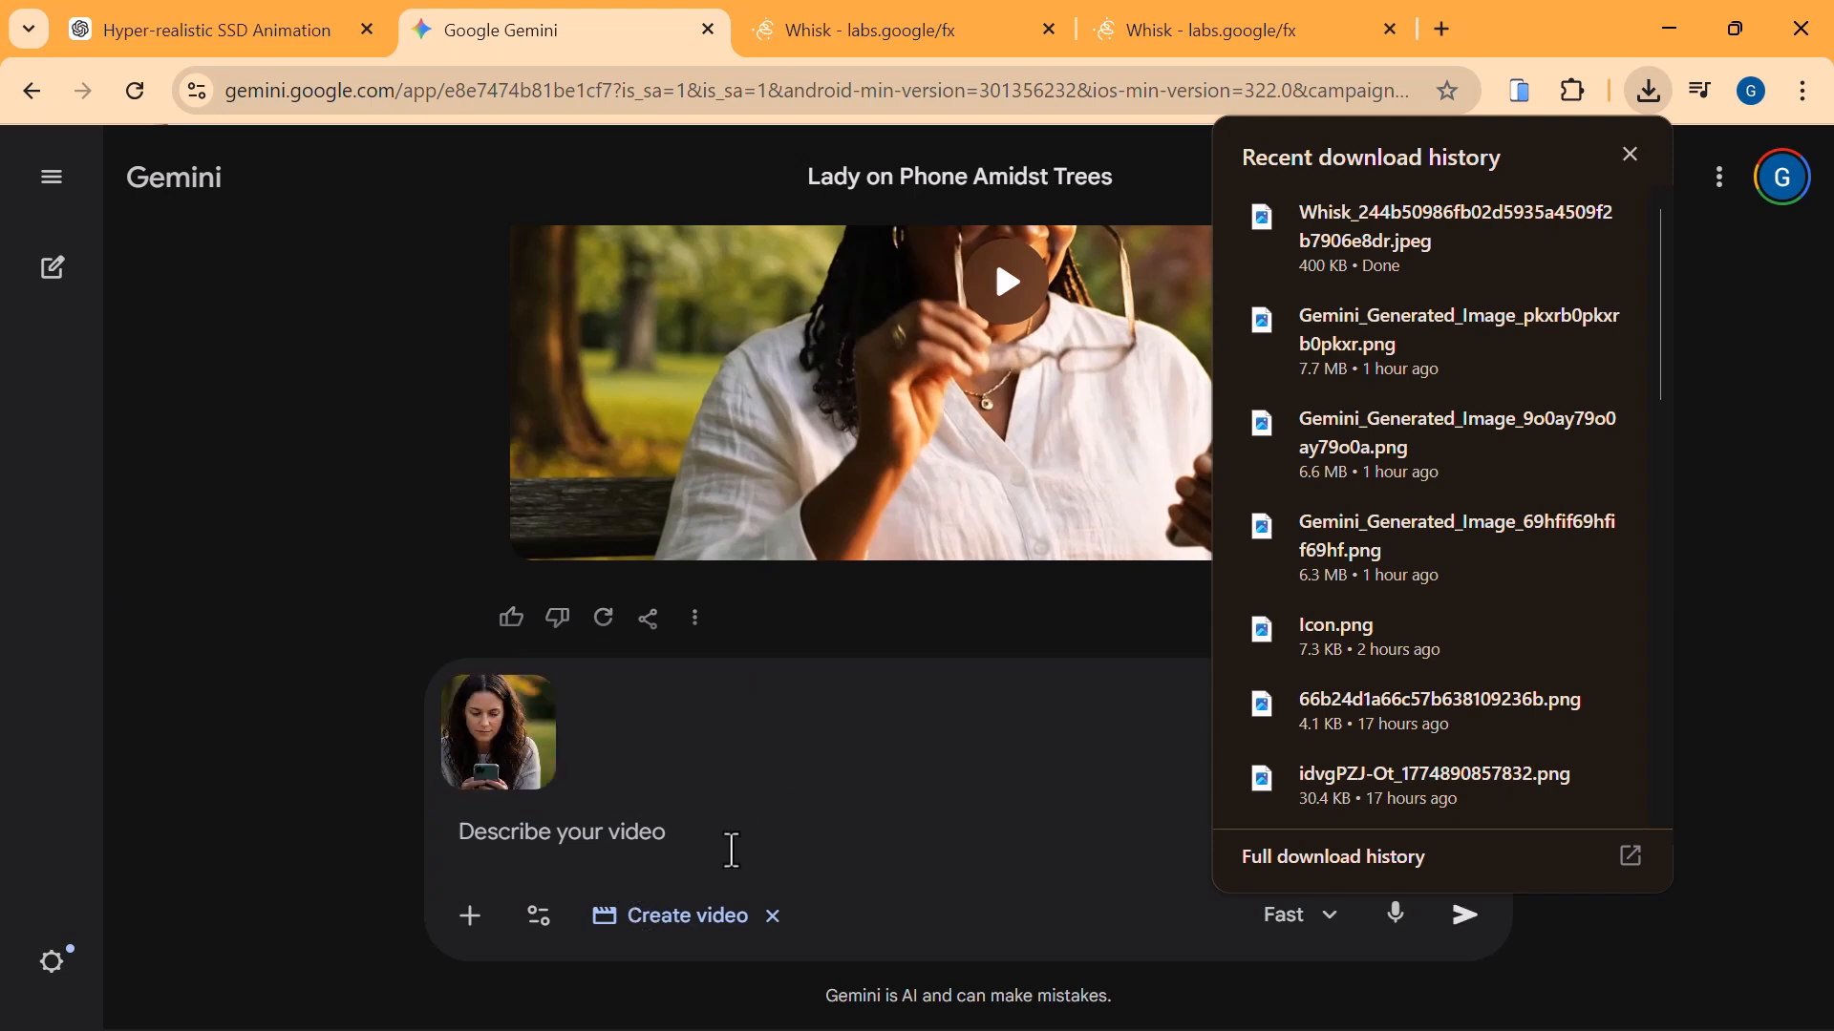
type("Generate")
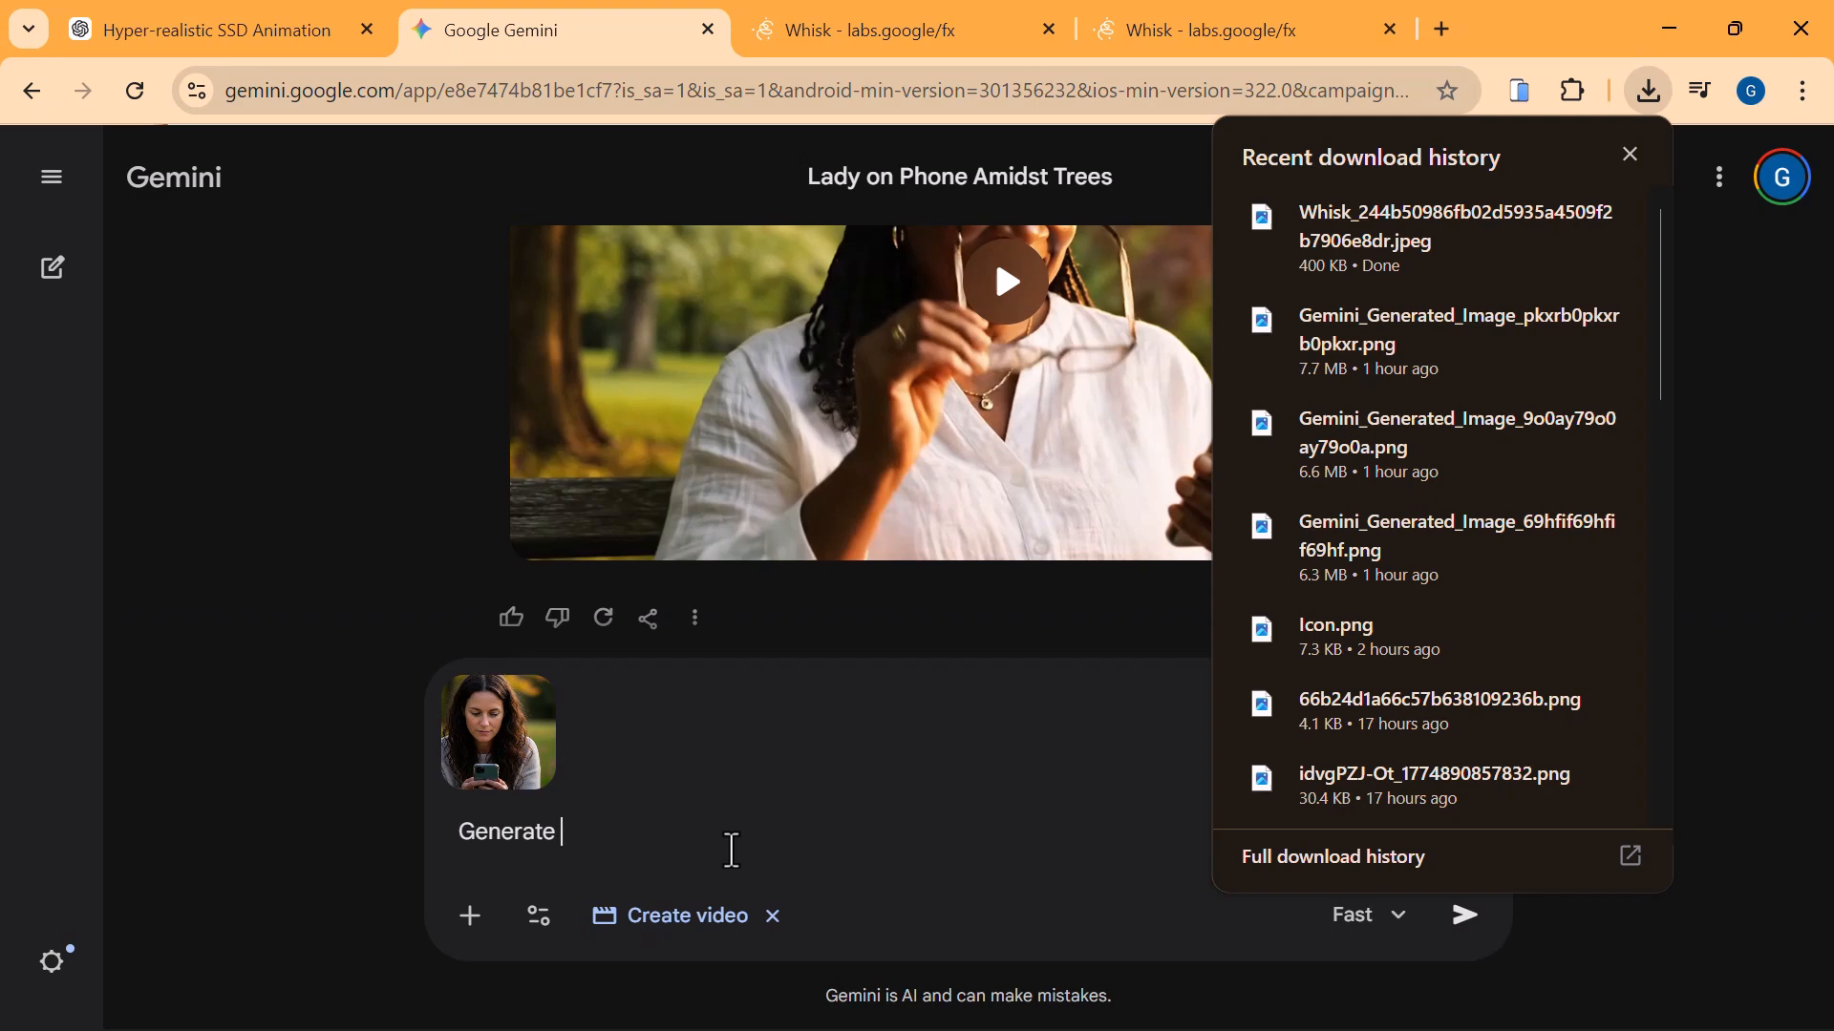
key("BackSpace")
key("BackSpace")
key("BackSpace")
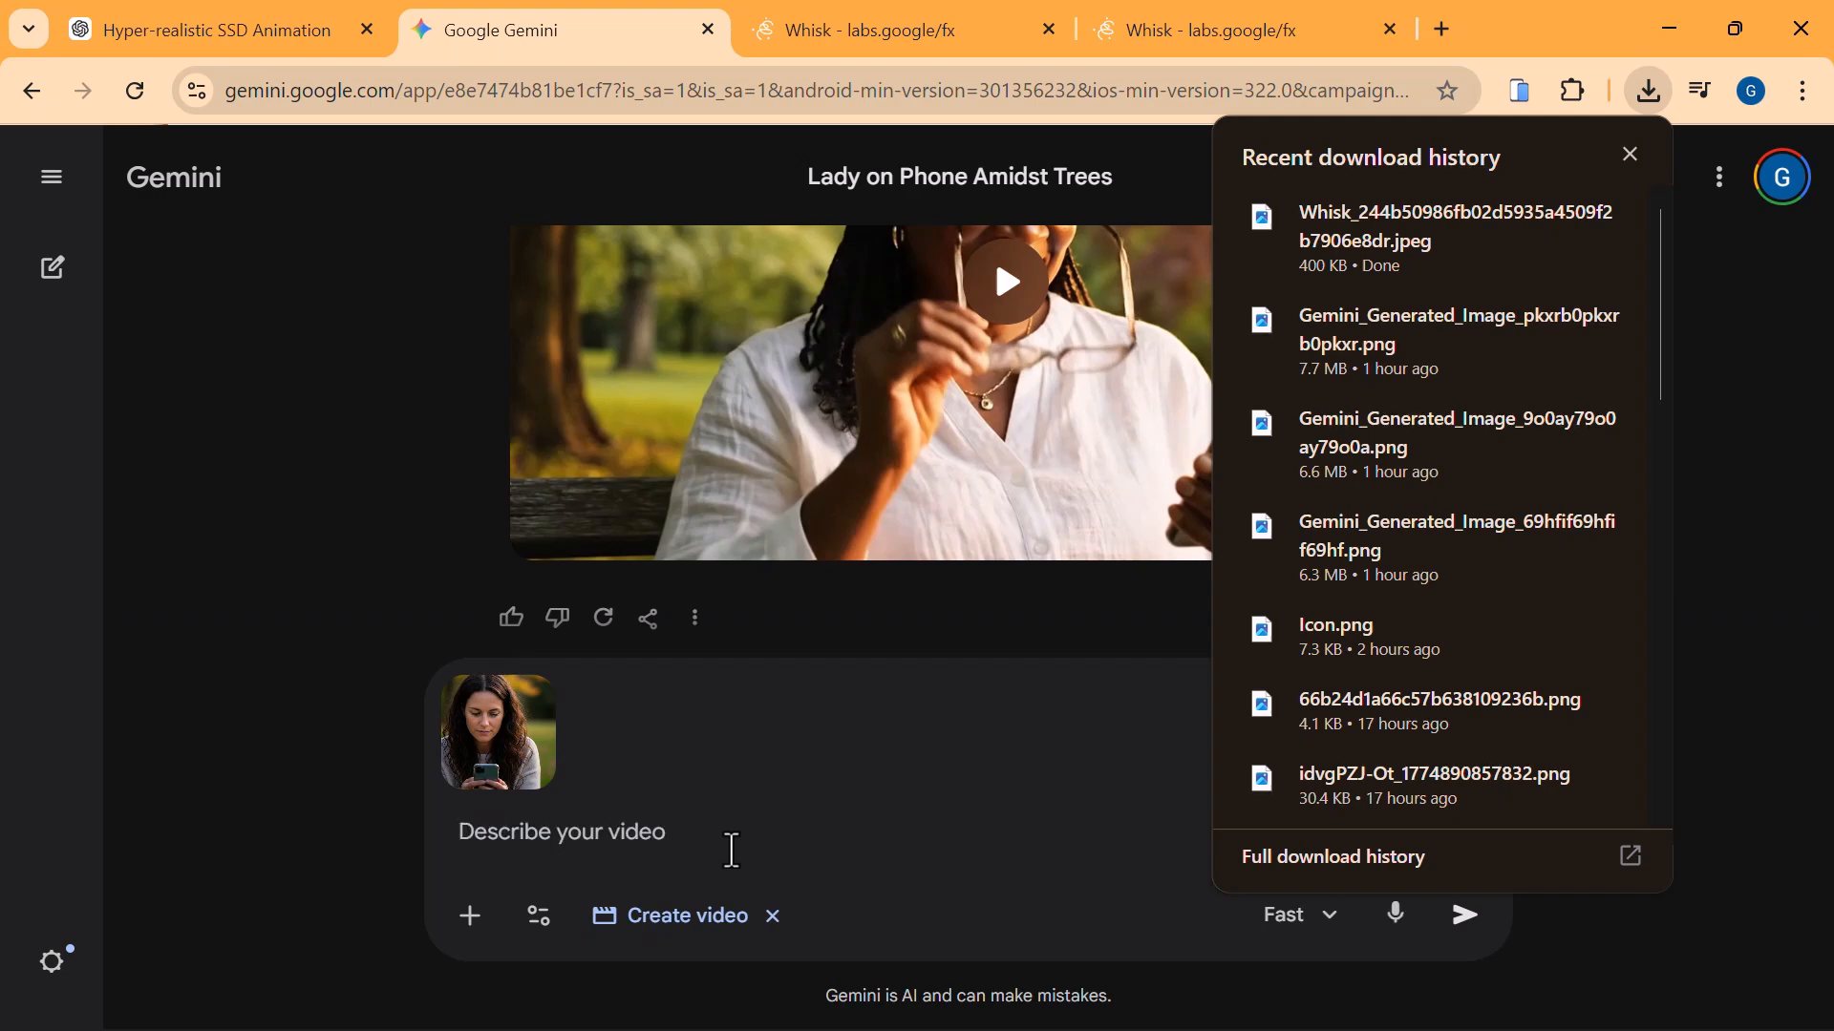
Begin the video prompt with "The lady stares at her phone wondering" and close the recent download history.
type("The lady")
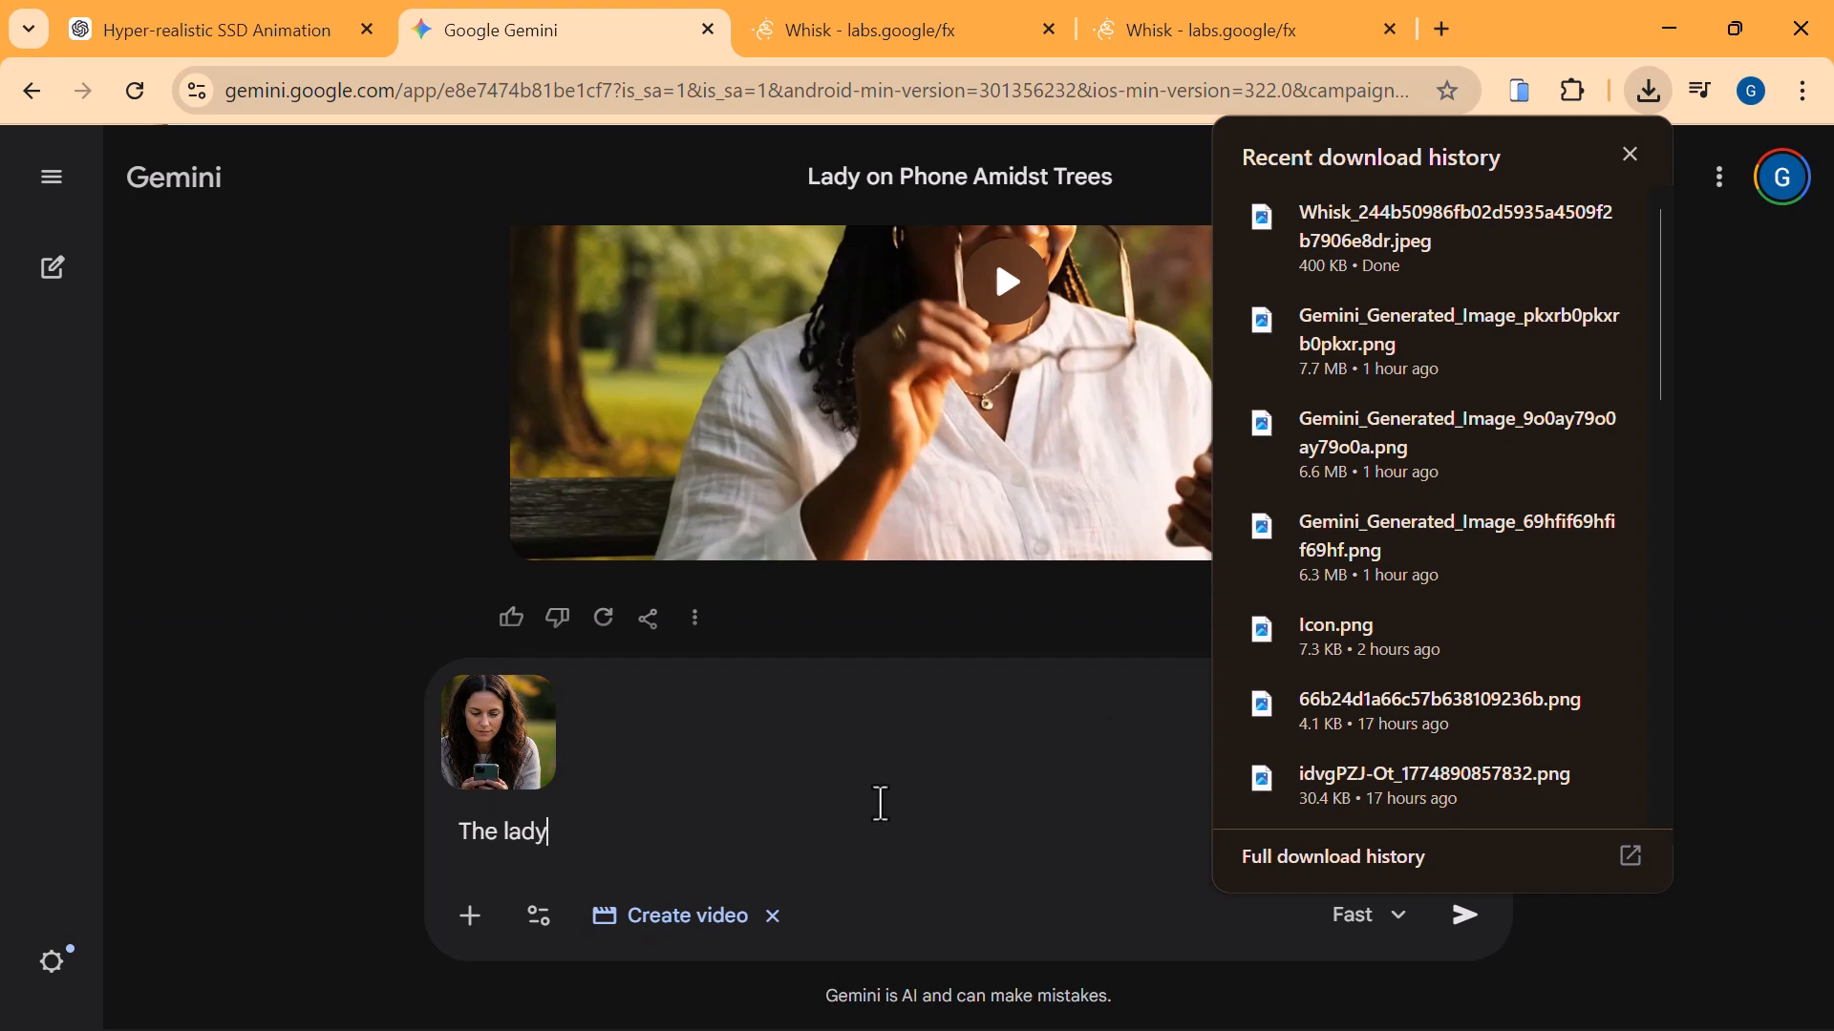
left_click(1631, 155)
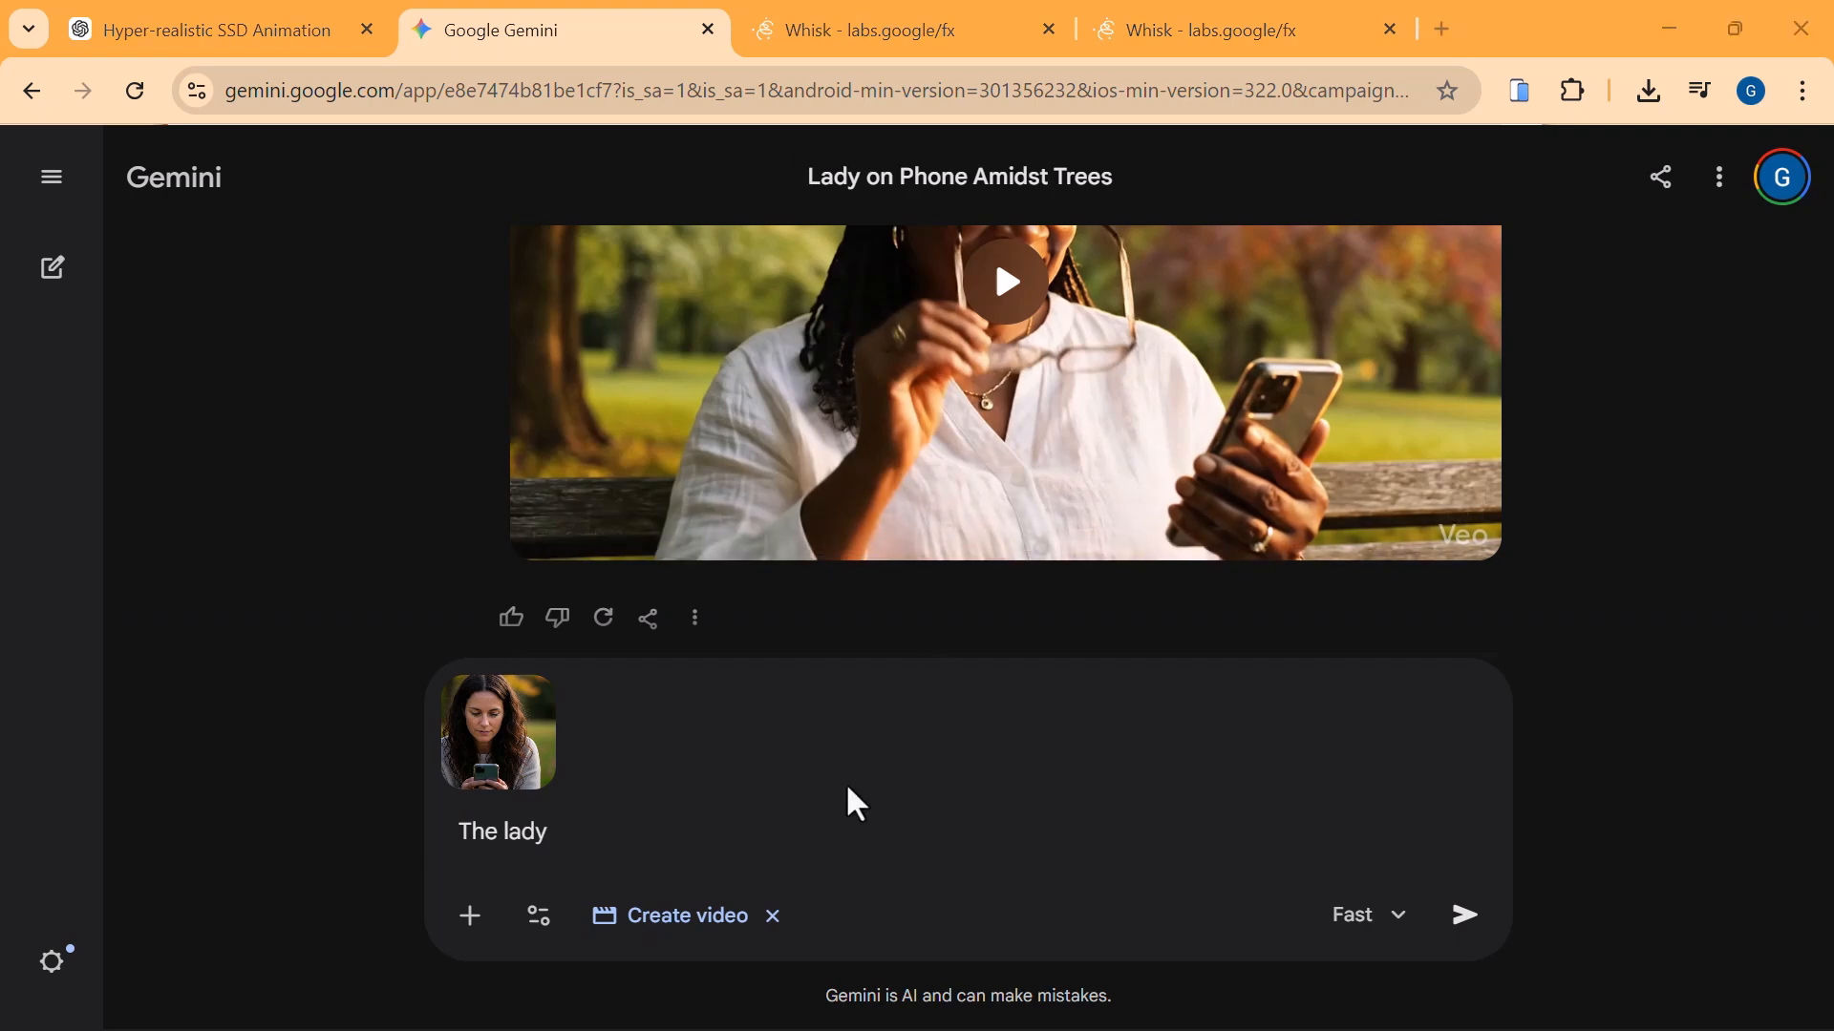
type("star")
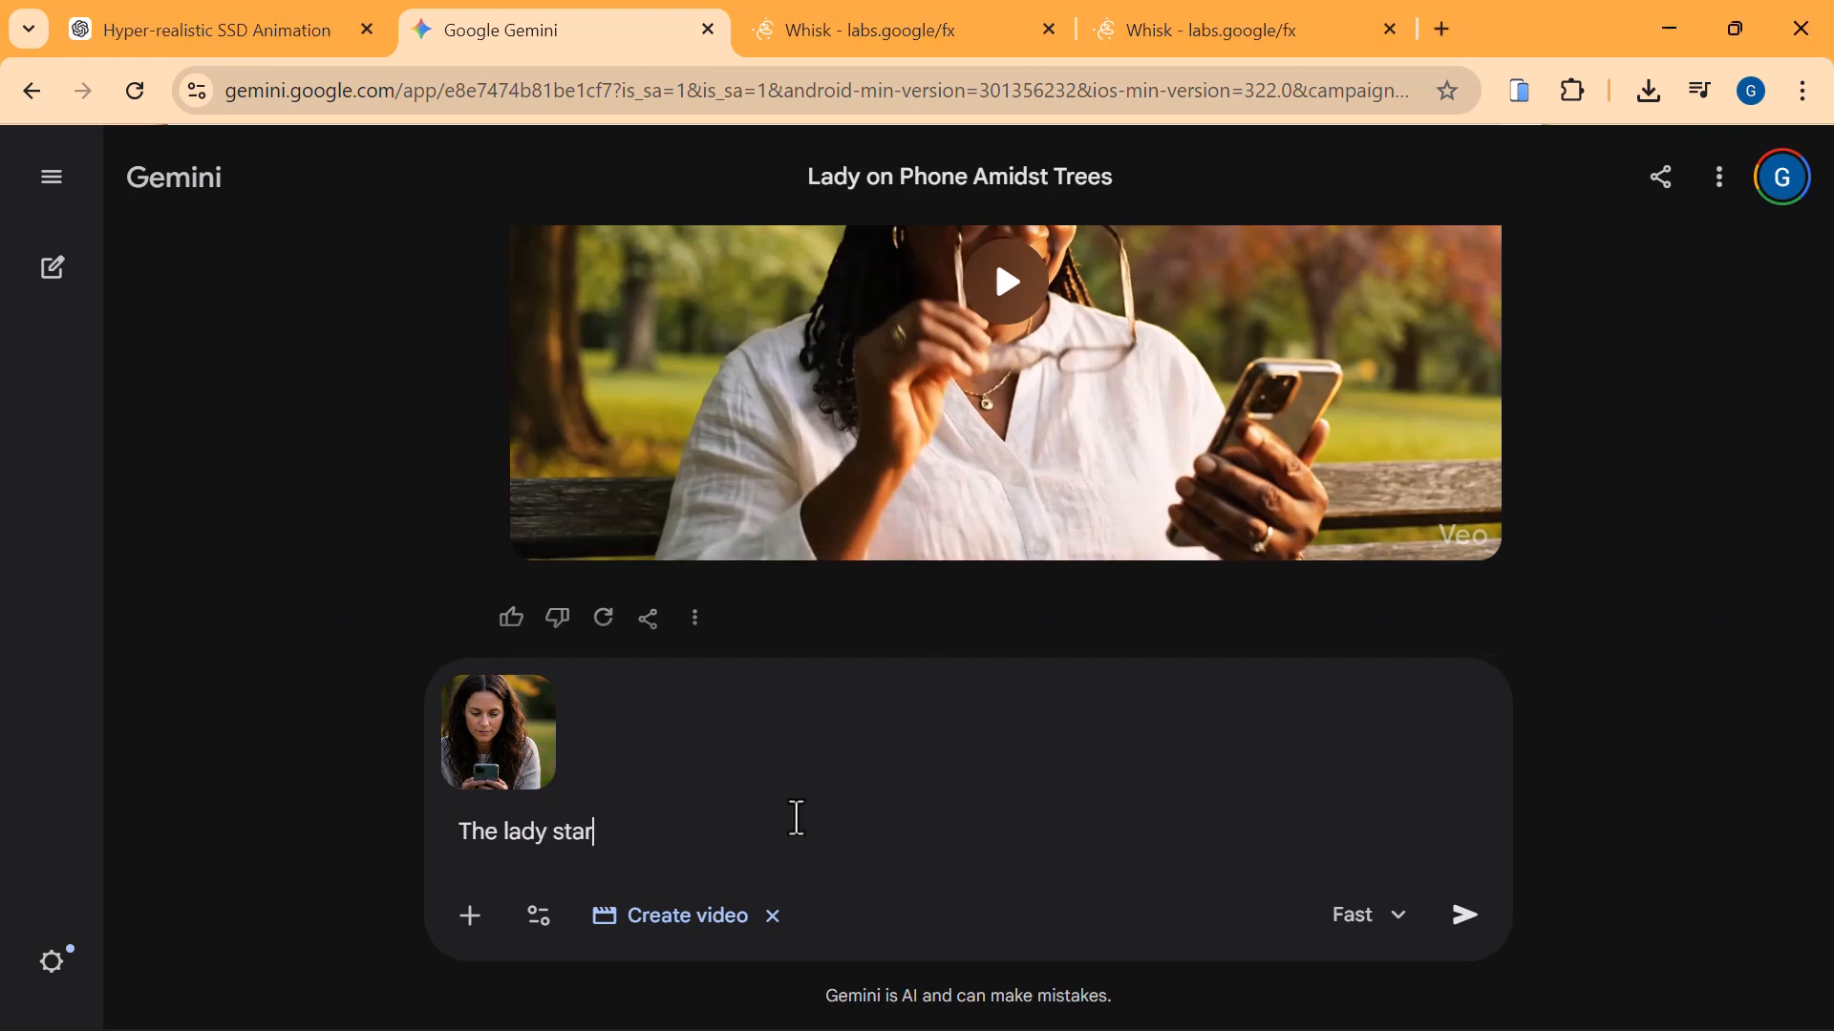
type("es at her phone wordering")
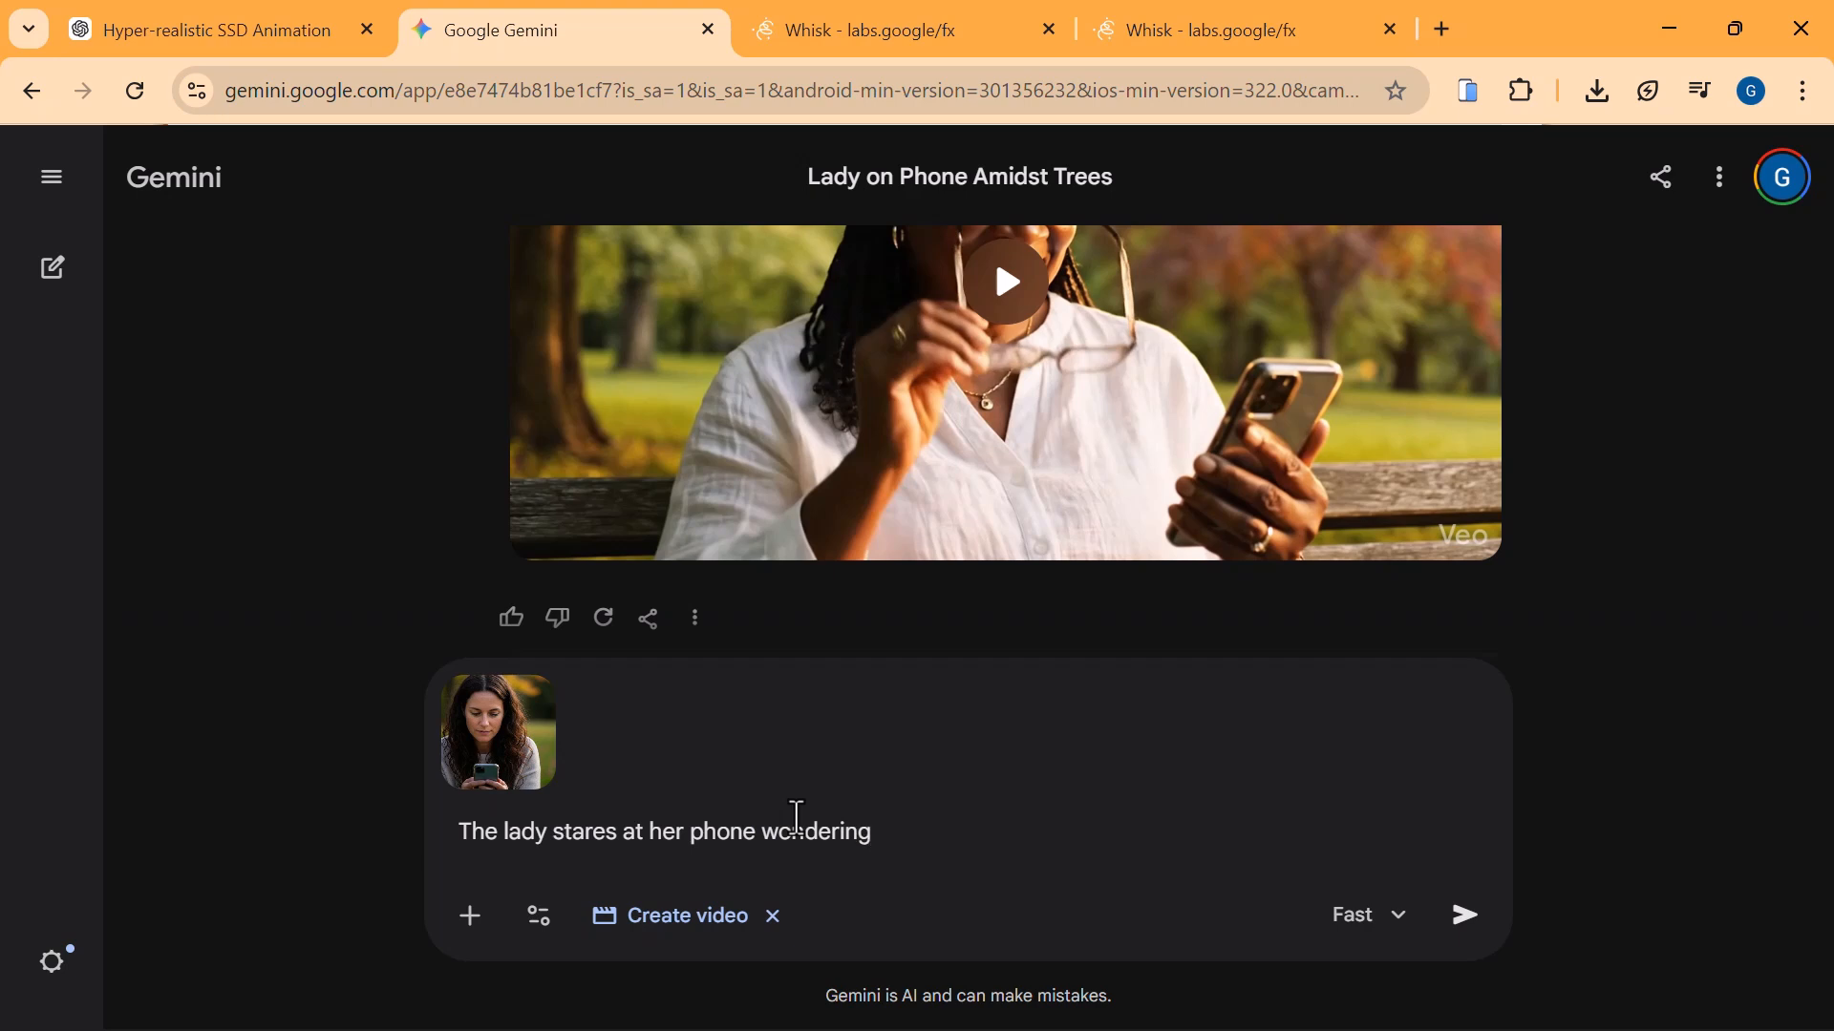
Continue the prompt with ". she adjust her hair and looks back at the phone" and submit it to generate the video.
type(". she adjust her hair and")
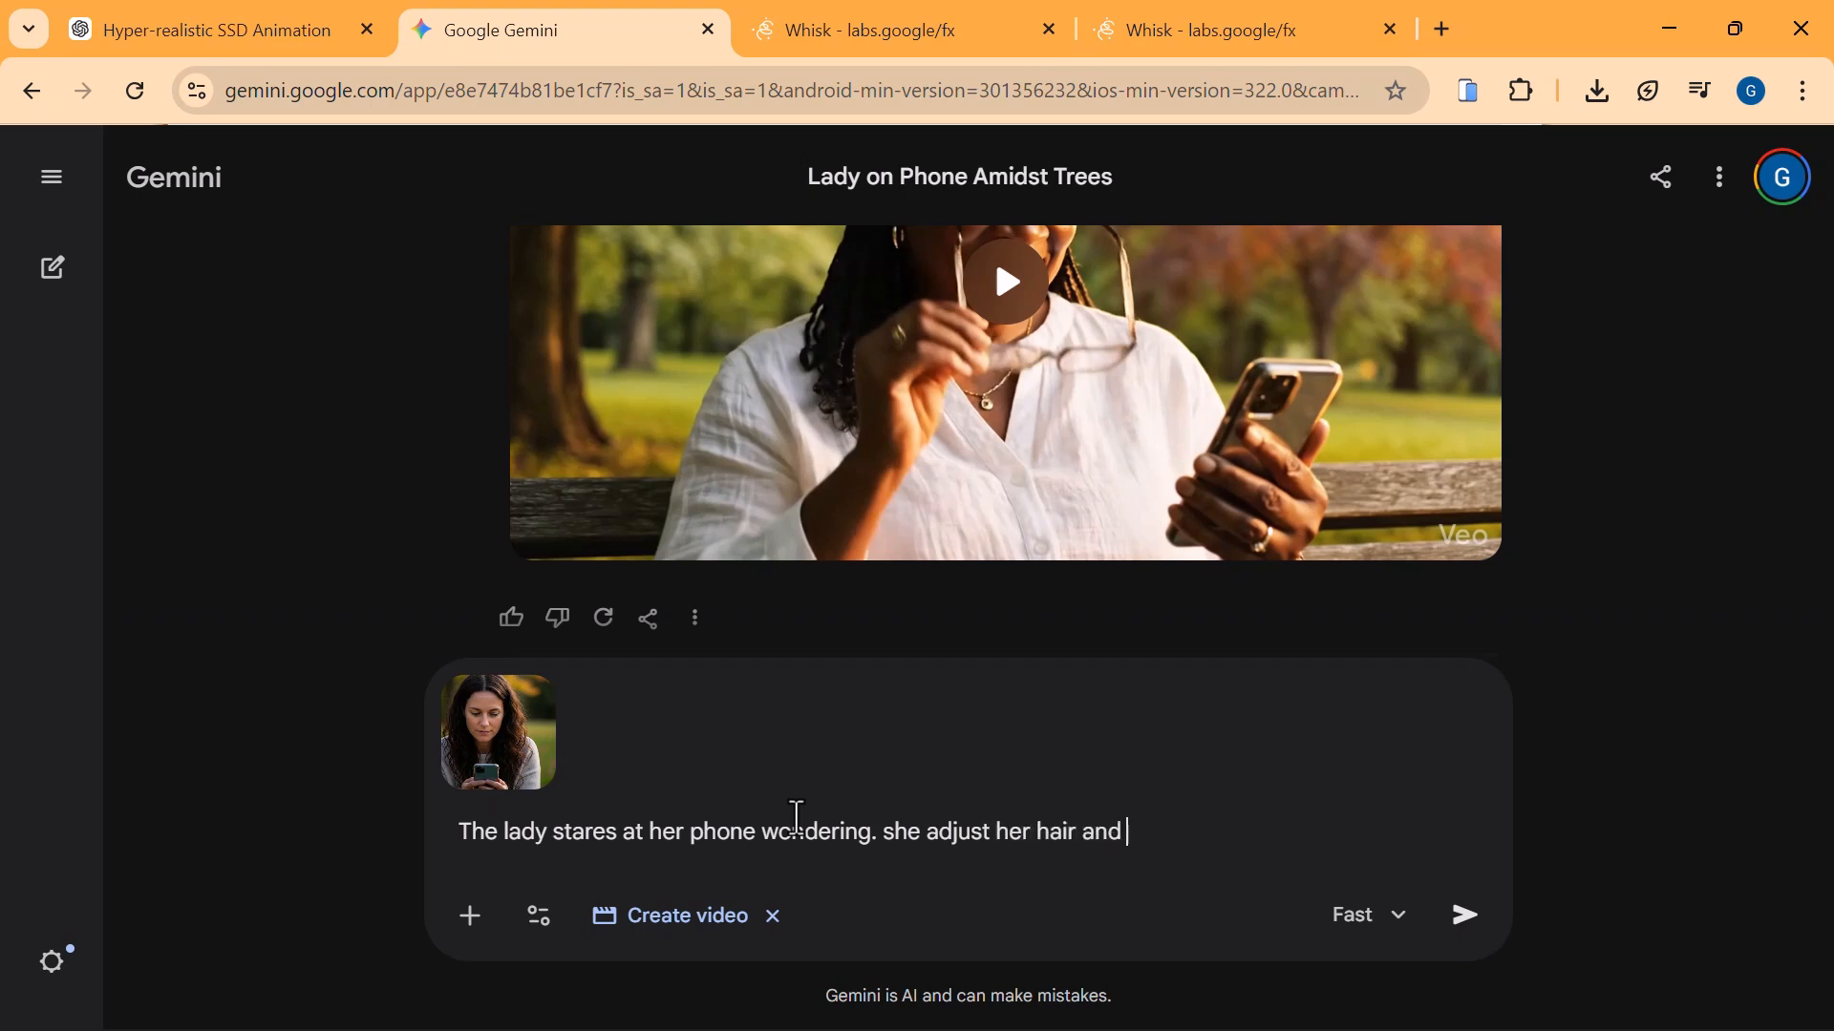
type(" looks back at the phone")
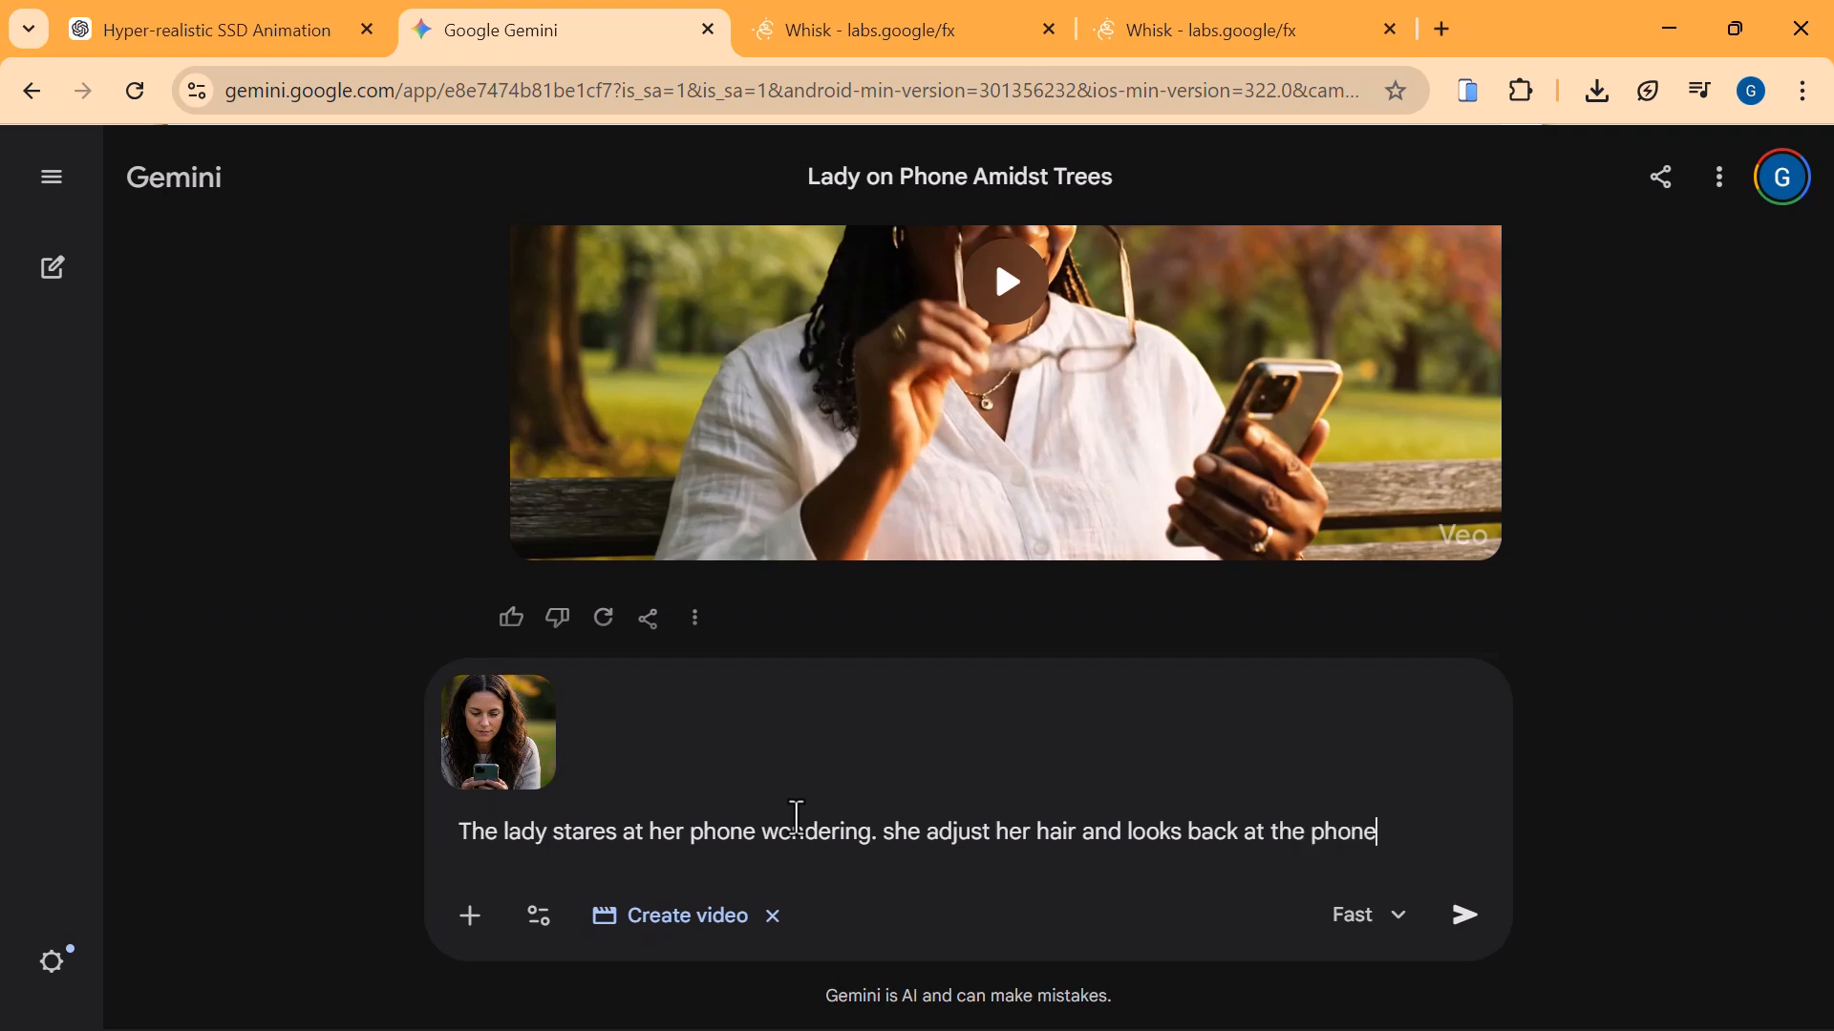
key("Return")
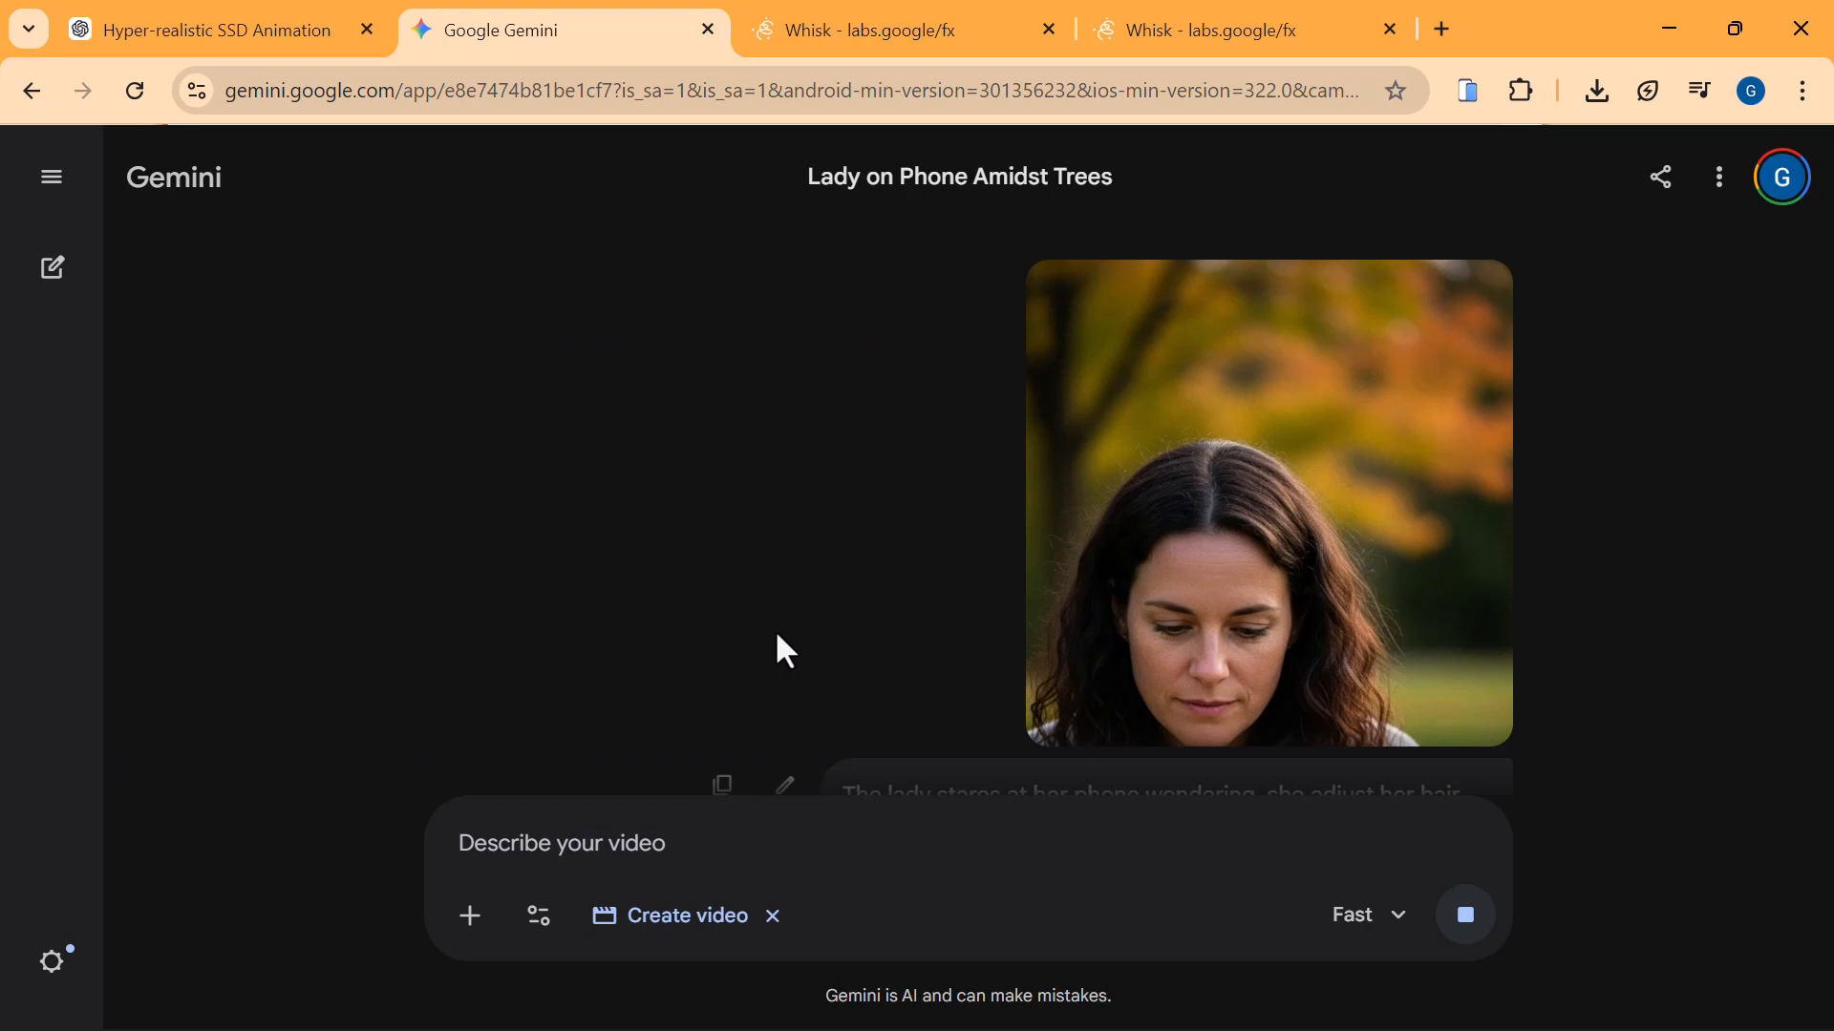
Play the generated video of the long-haired lady and examine her movements and the whole frame.
scroll(775, 628, "down", 3)
scroll(552, 445, "up", 3)
scroll(818, 592, "down", 3)
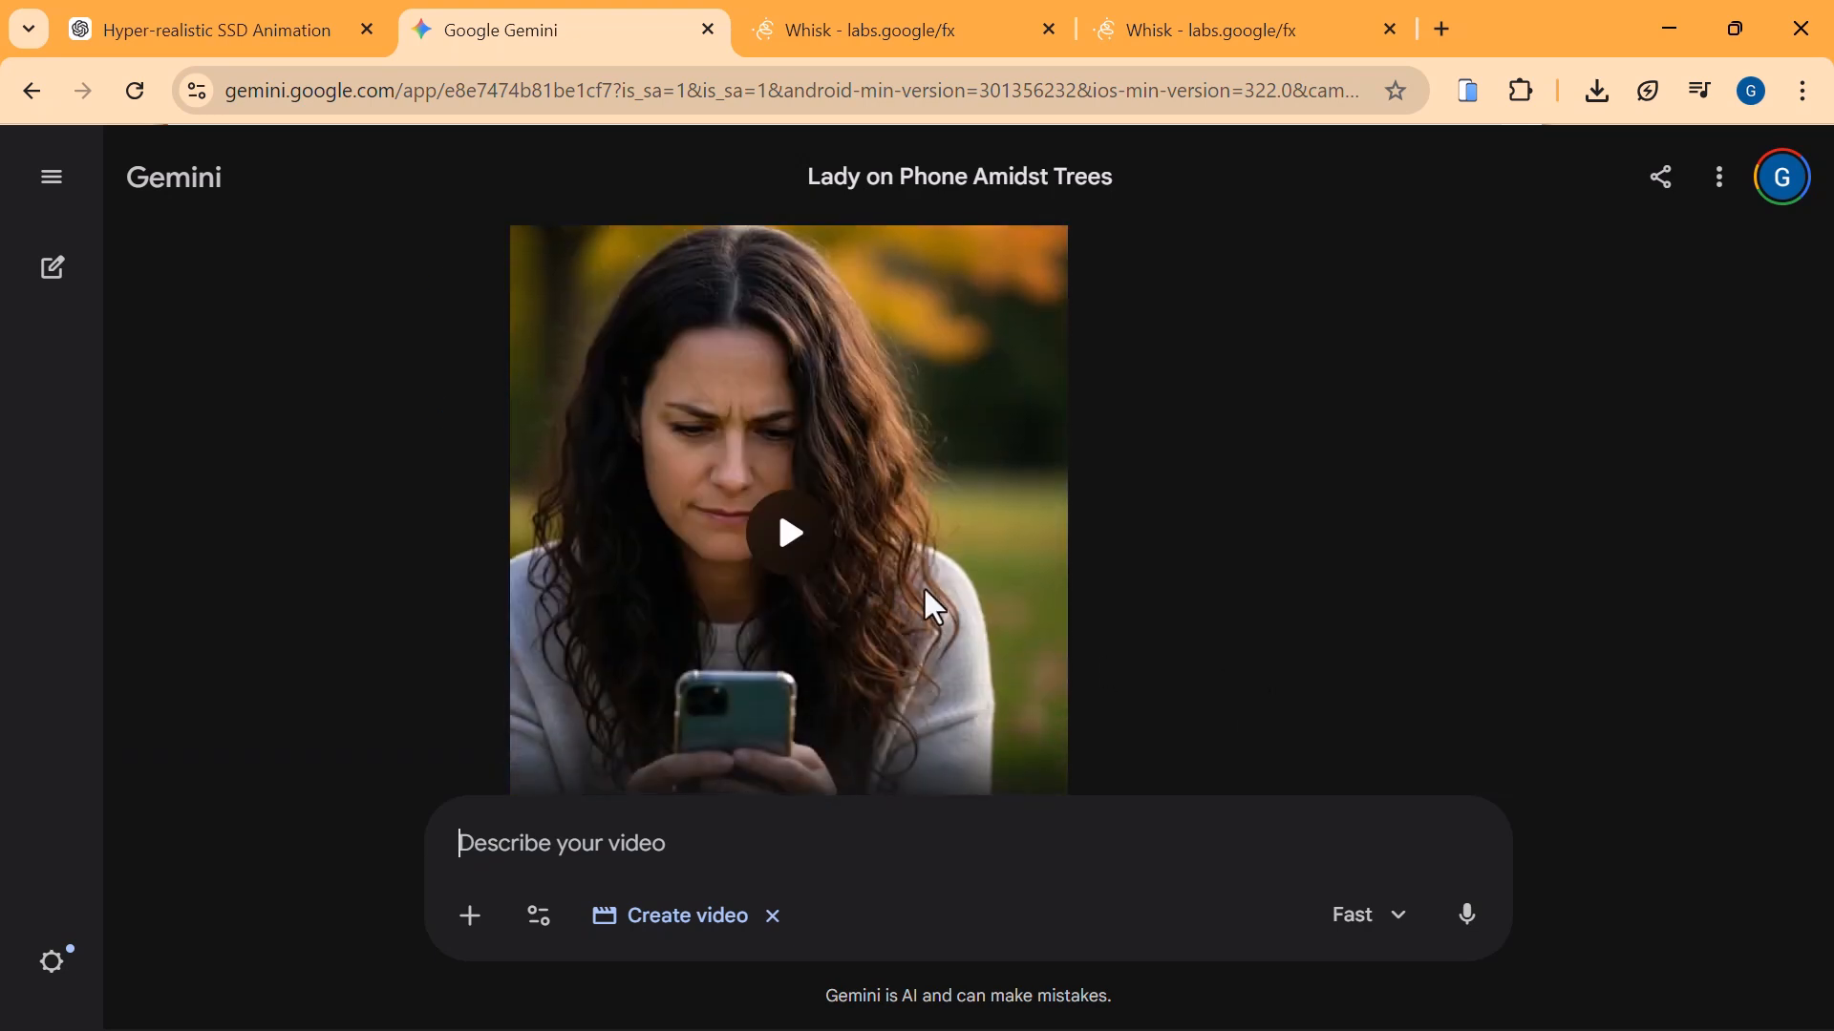
left_click(790, 535)
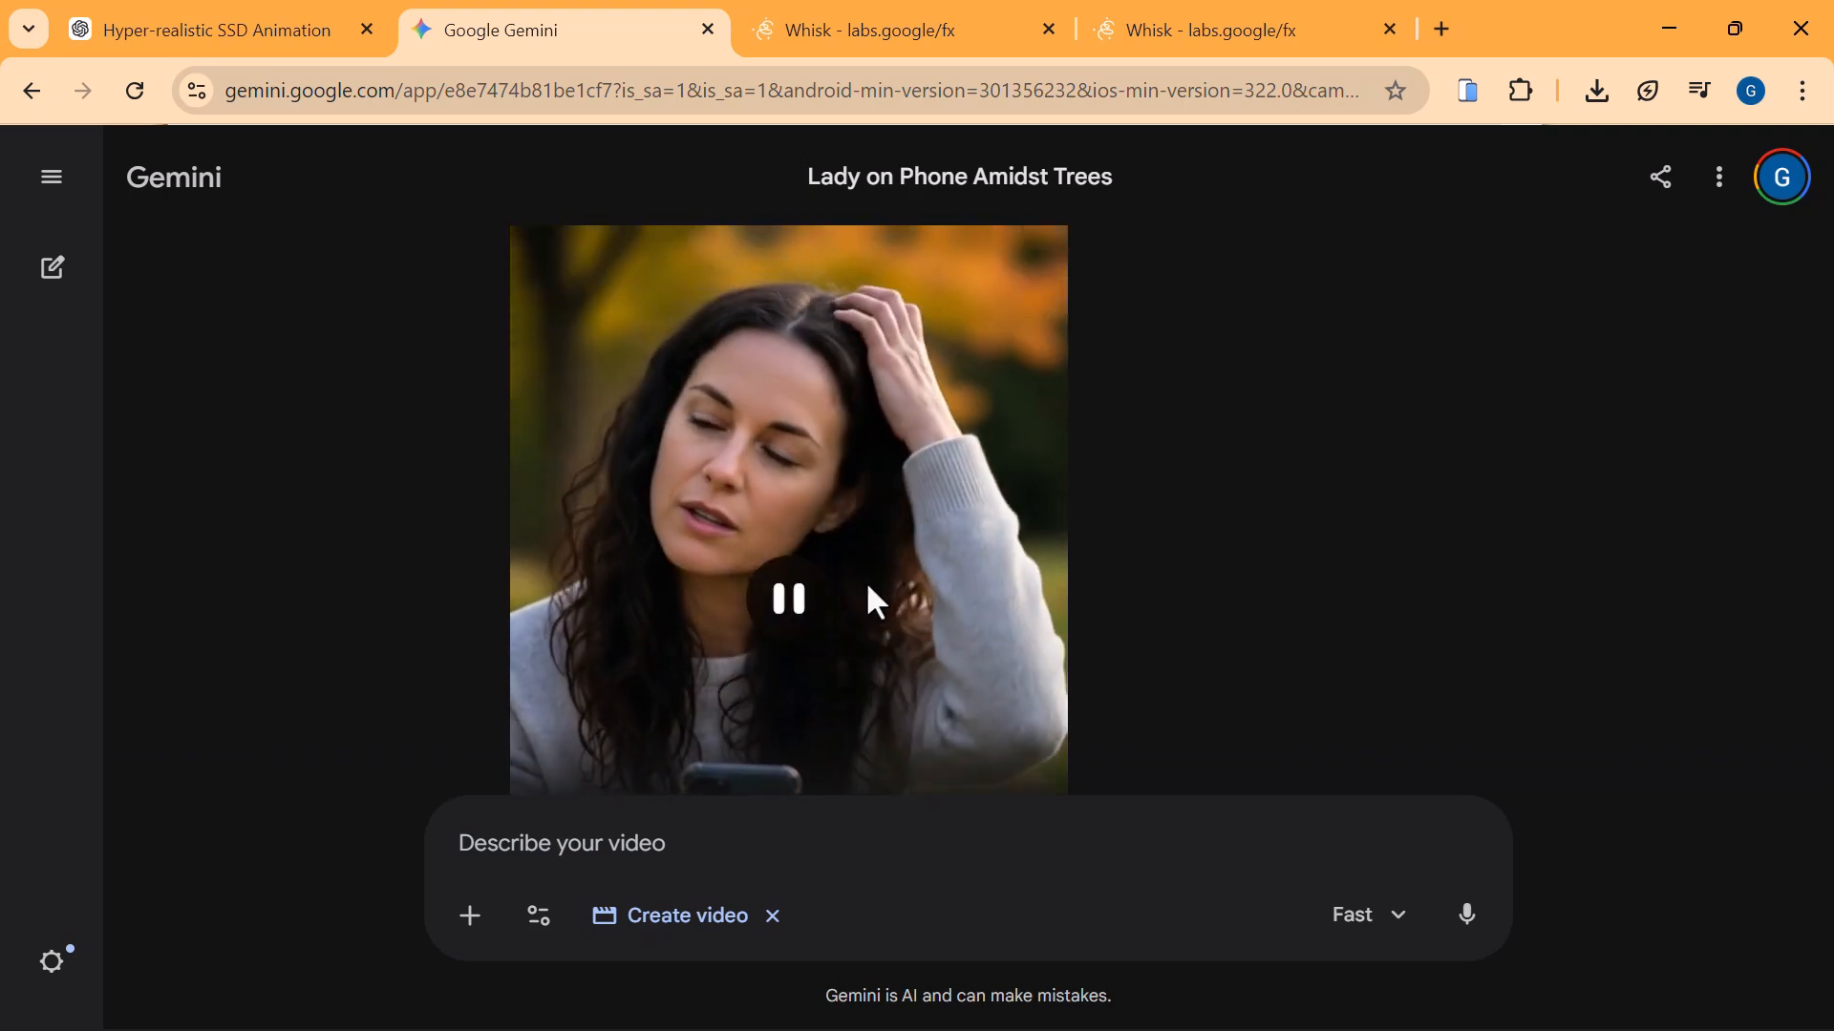
scroll(872, 590, "down", 3)
scroll(873, 594, "up", 3)
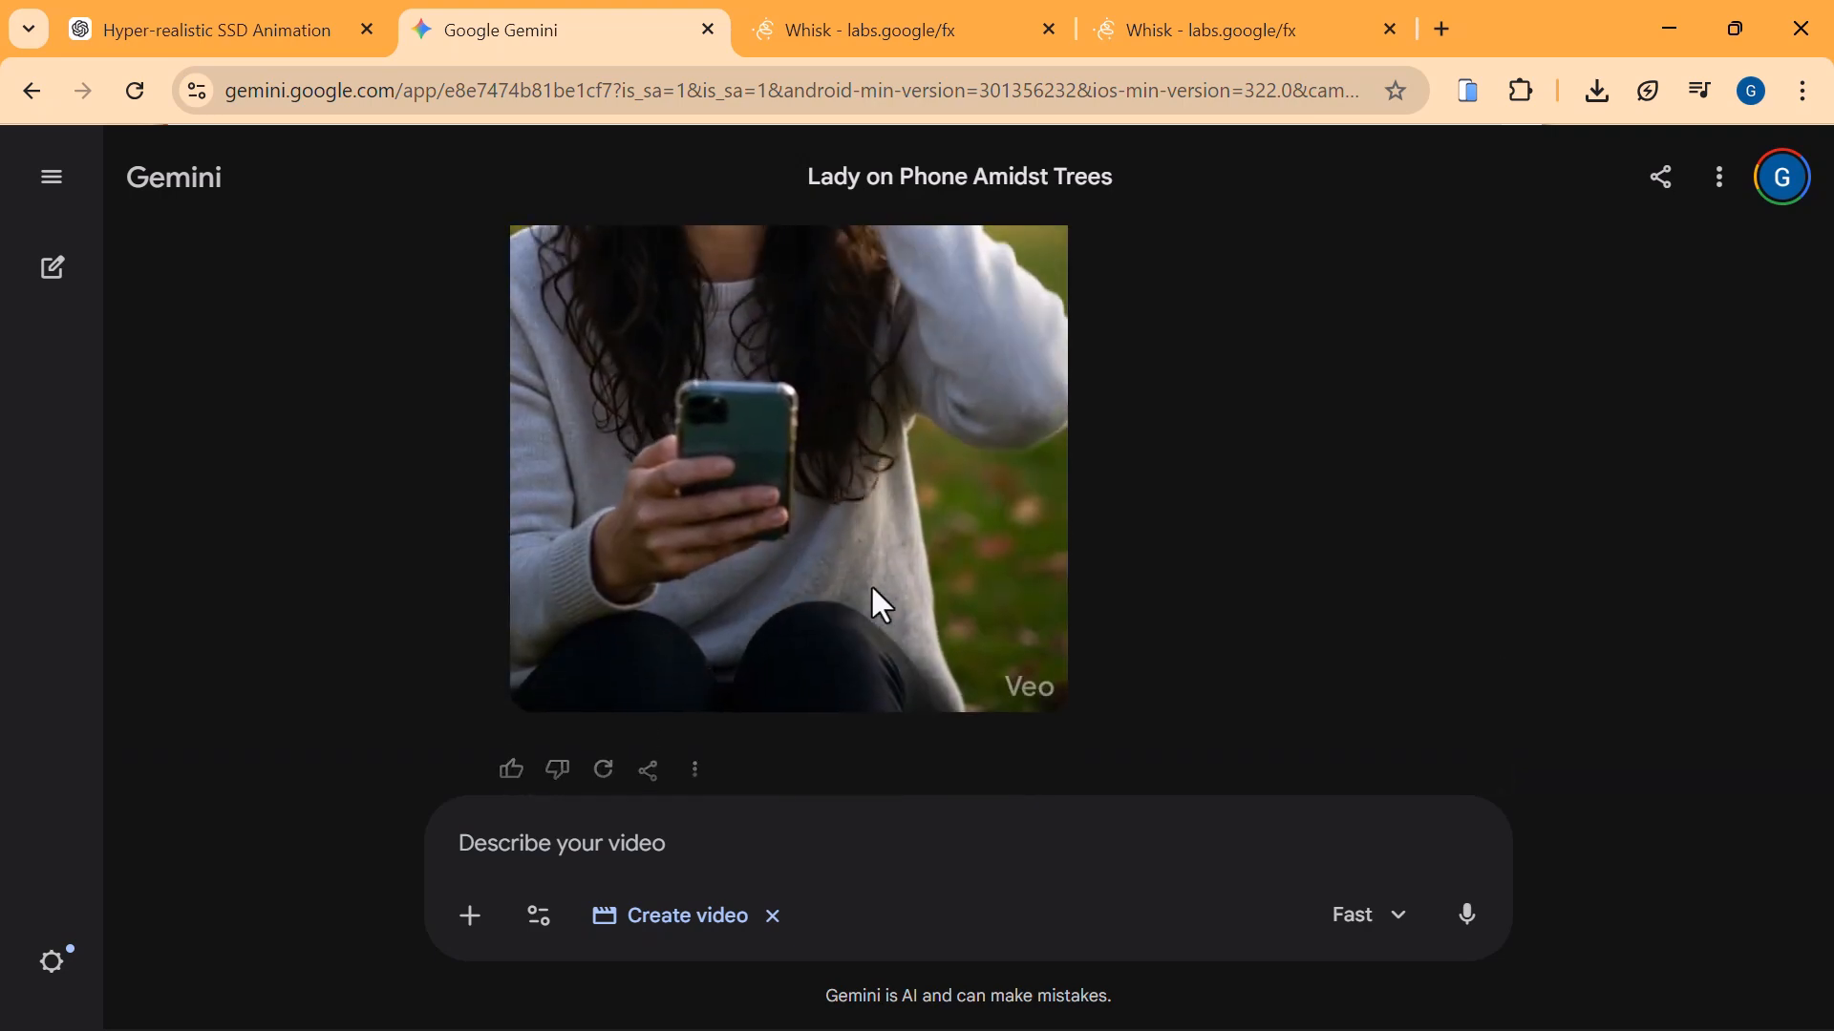
scroll(825, 469, "up", 1)
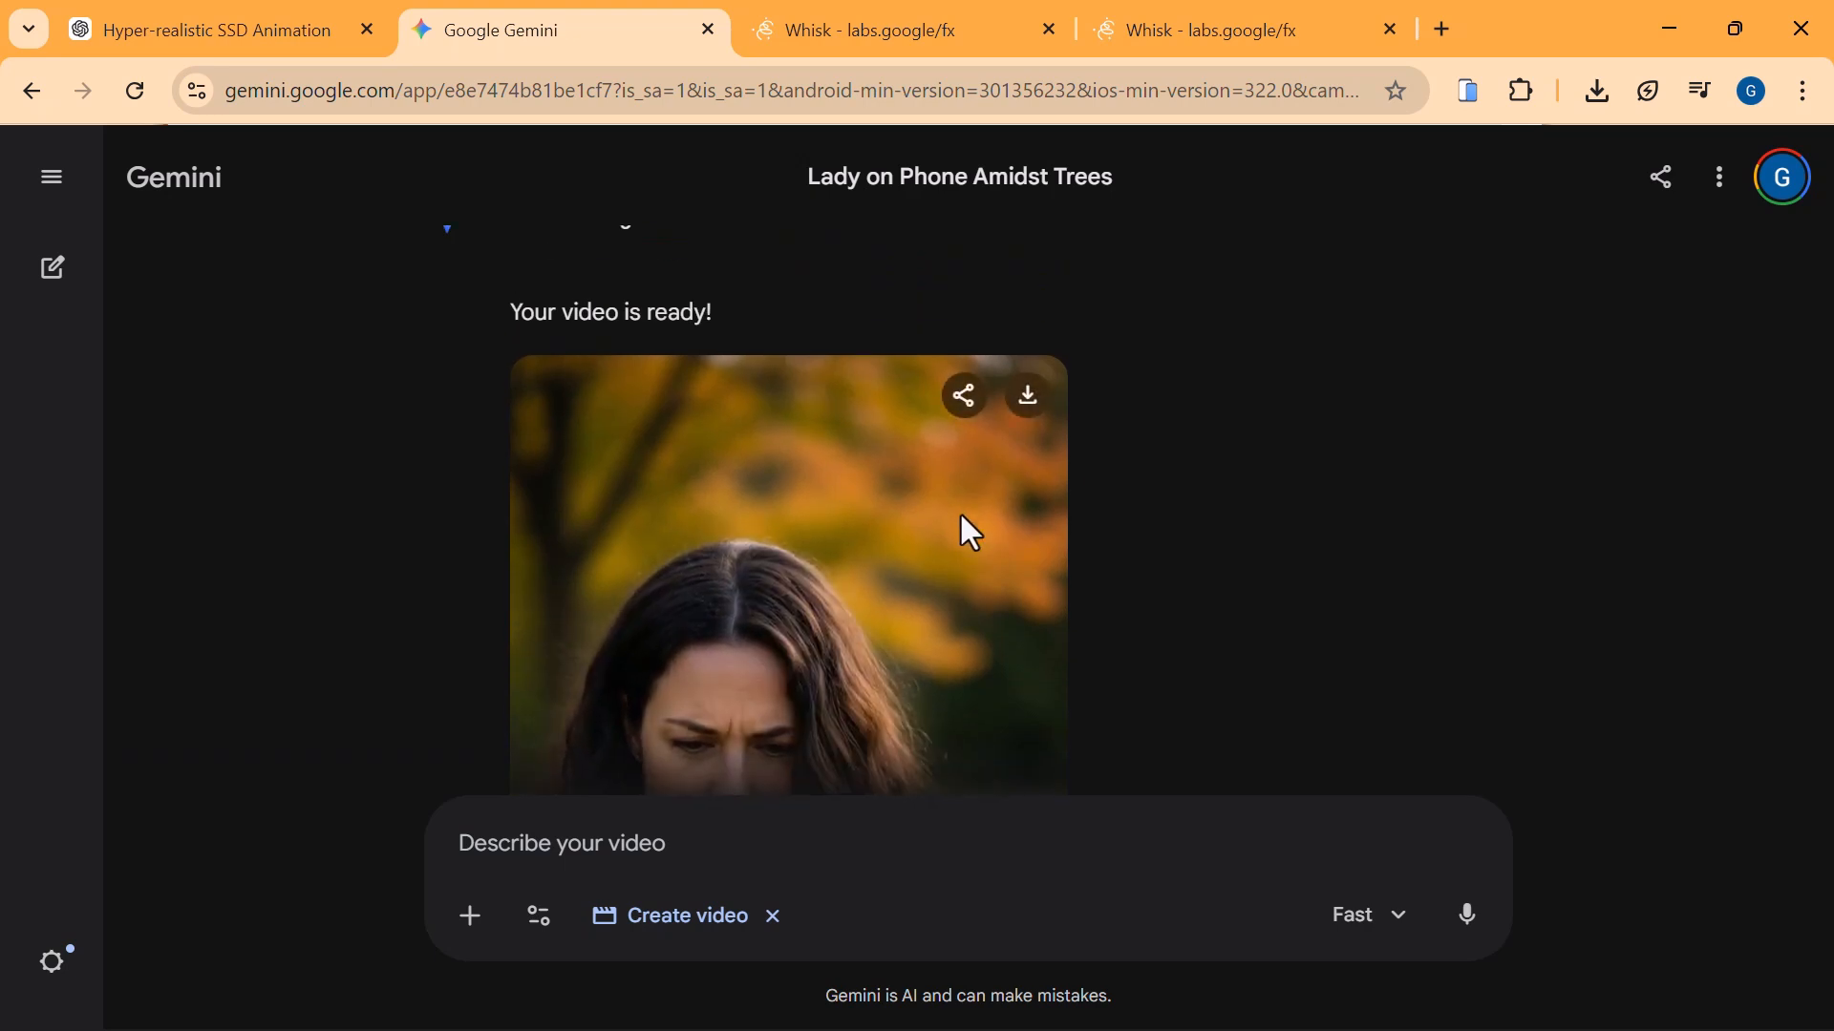
scroll(961, 517, "down", 1)
scroll(958, 511, "down", 1)
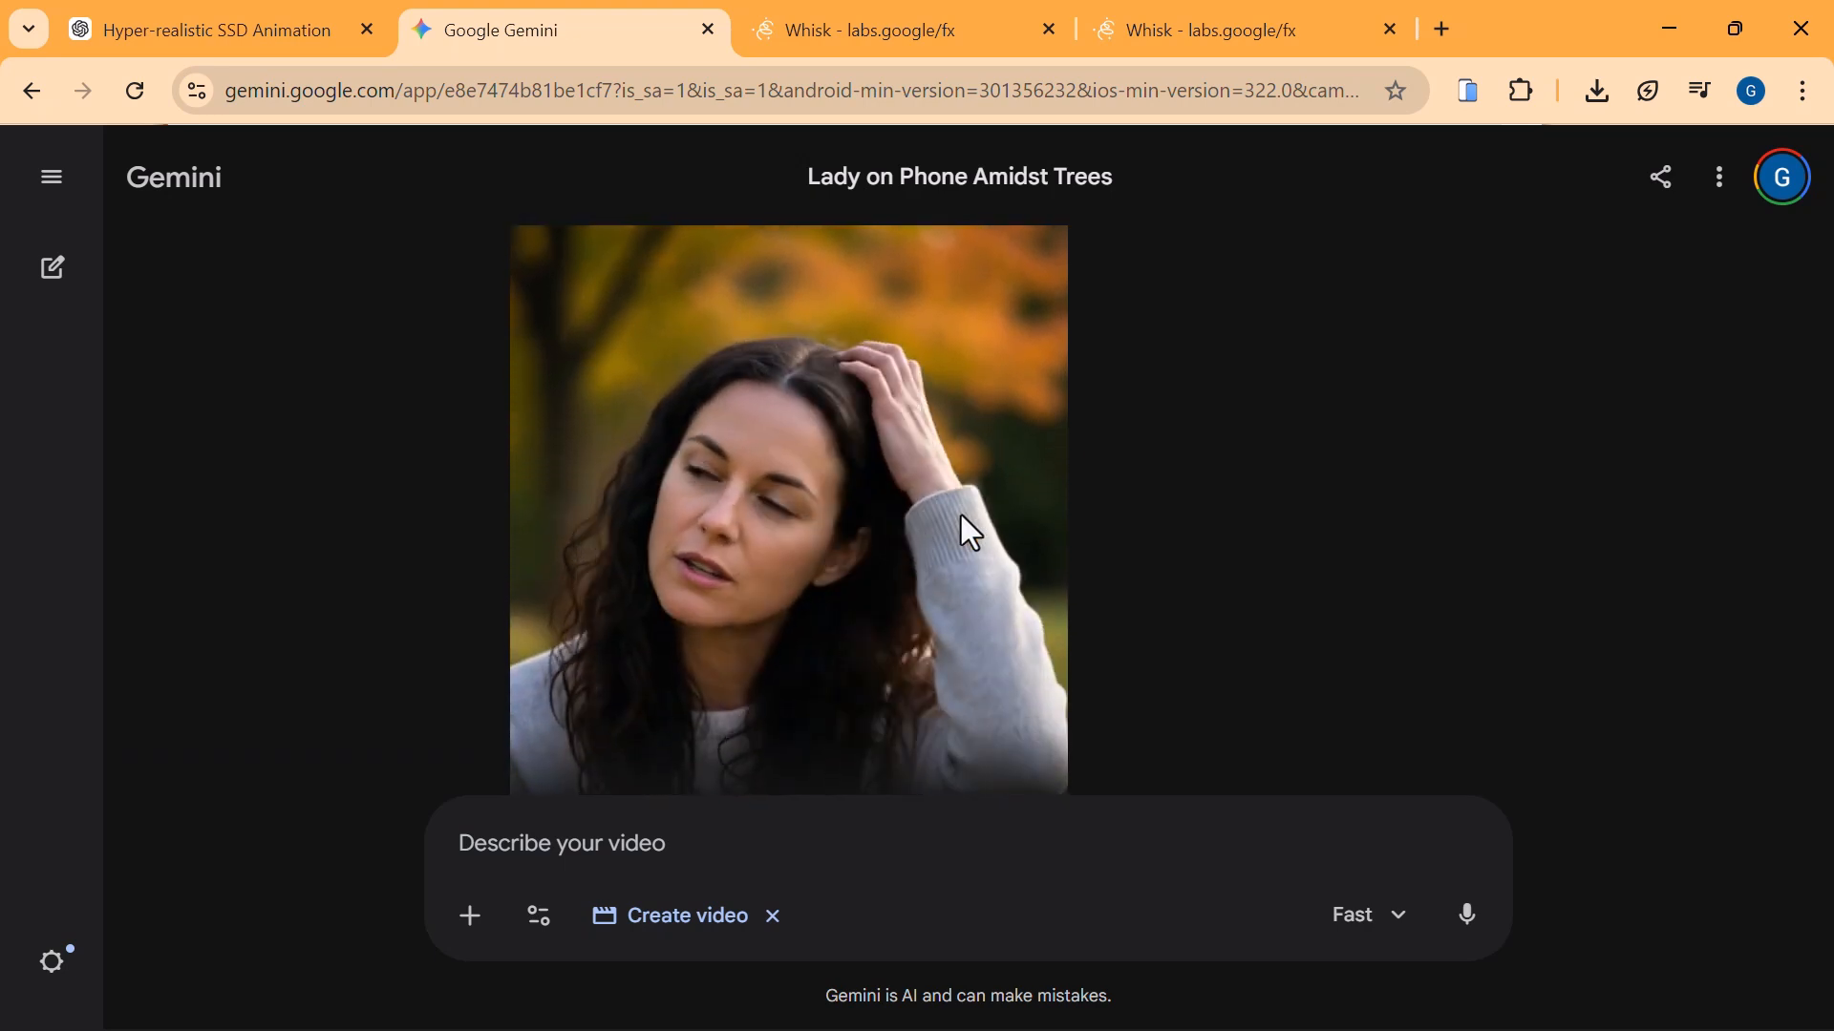
scroll(961, 514, "up", 1)
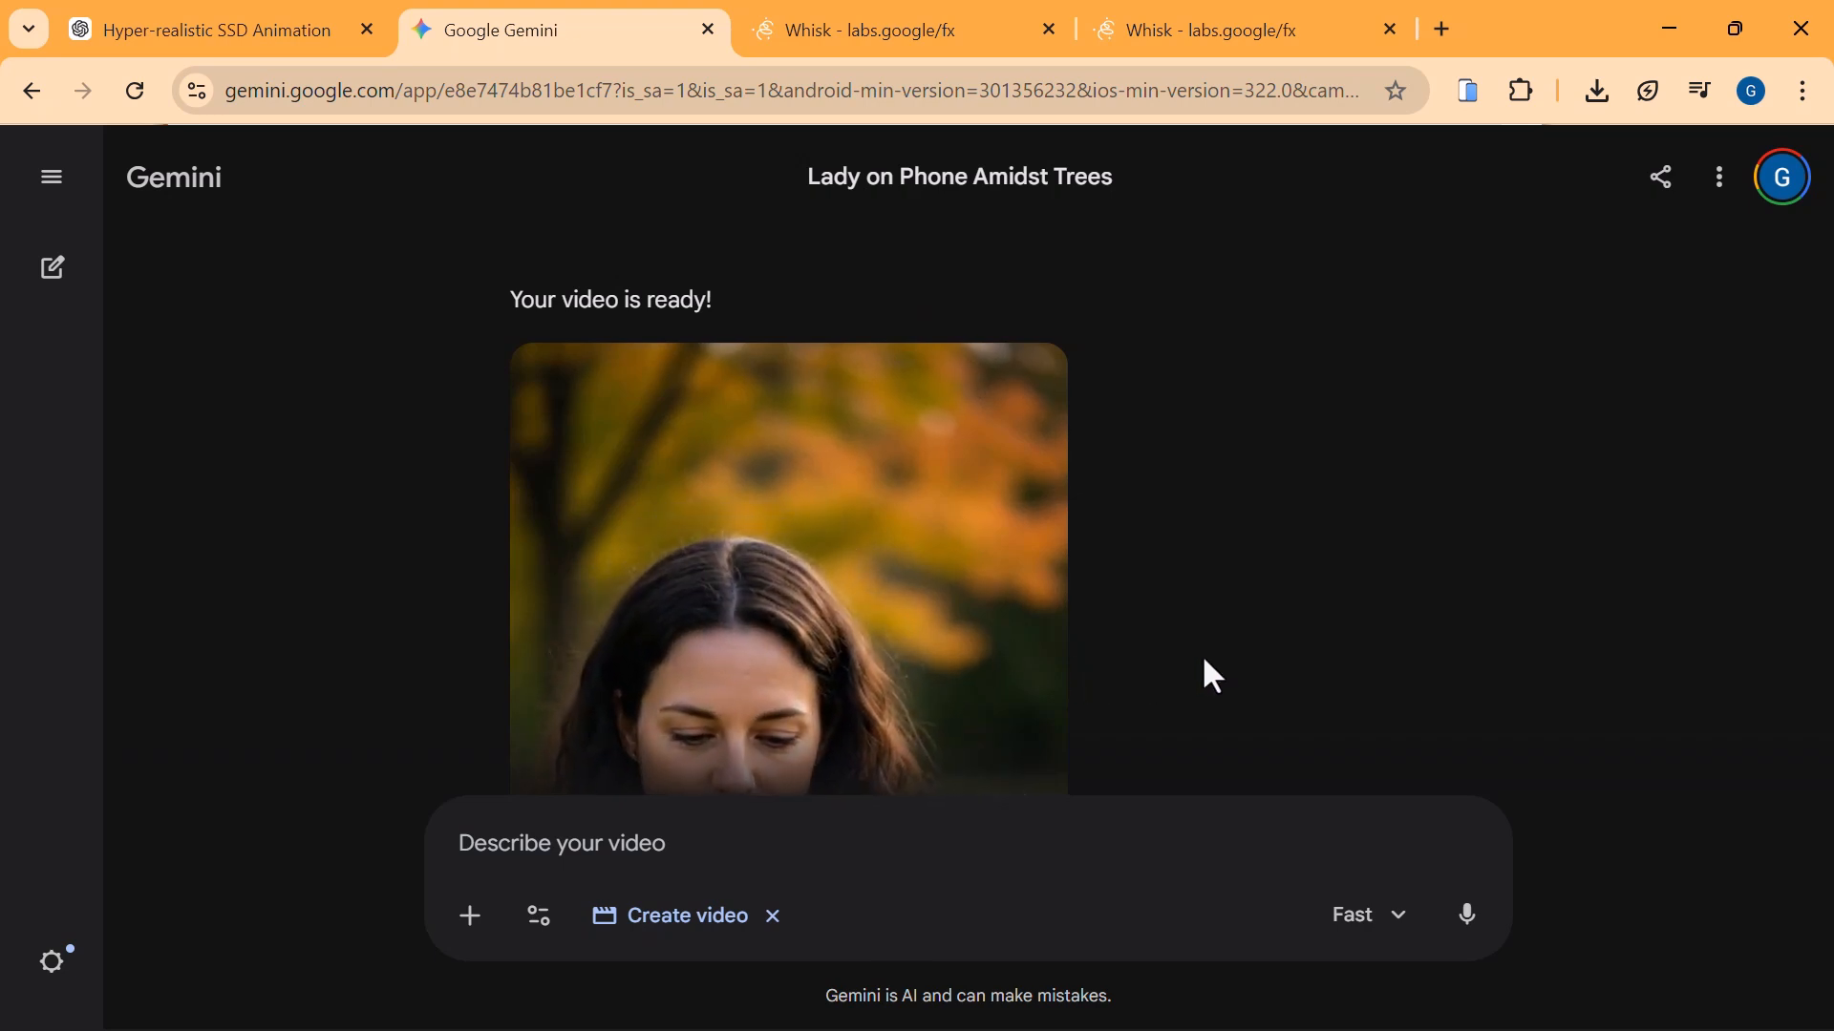
Download the generated video of the long-haired lady looking at her phone.
mouse_move(929, 594)
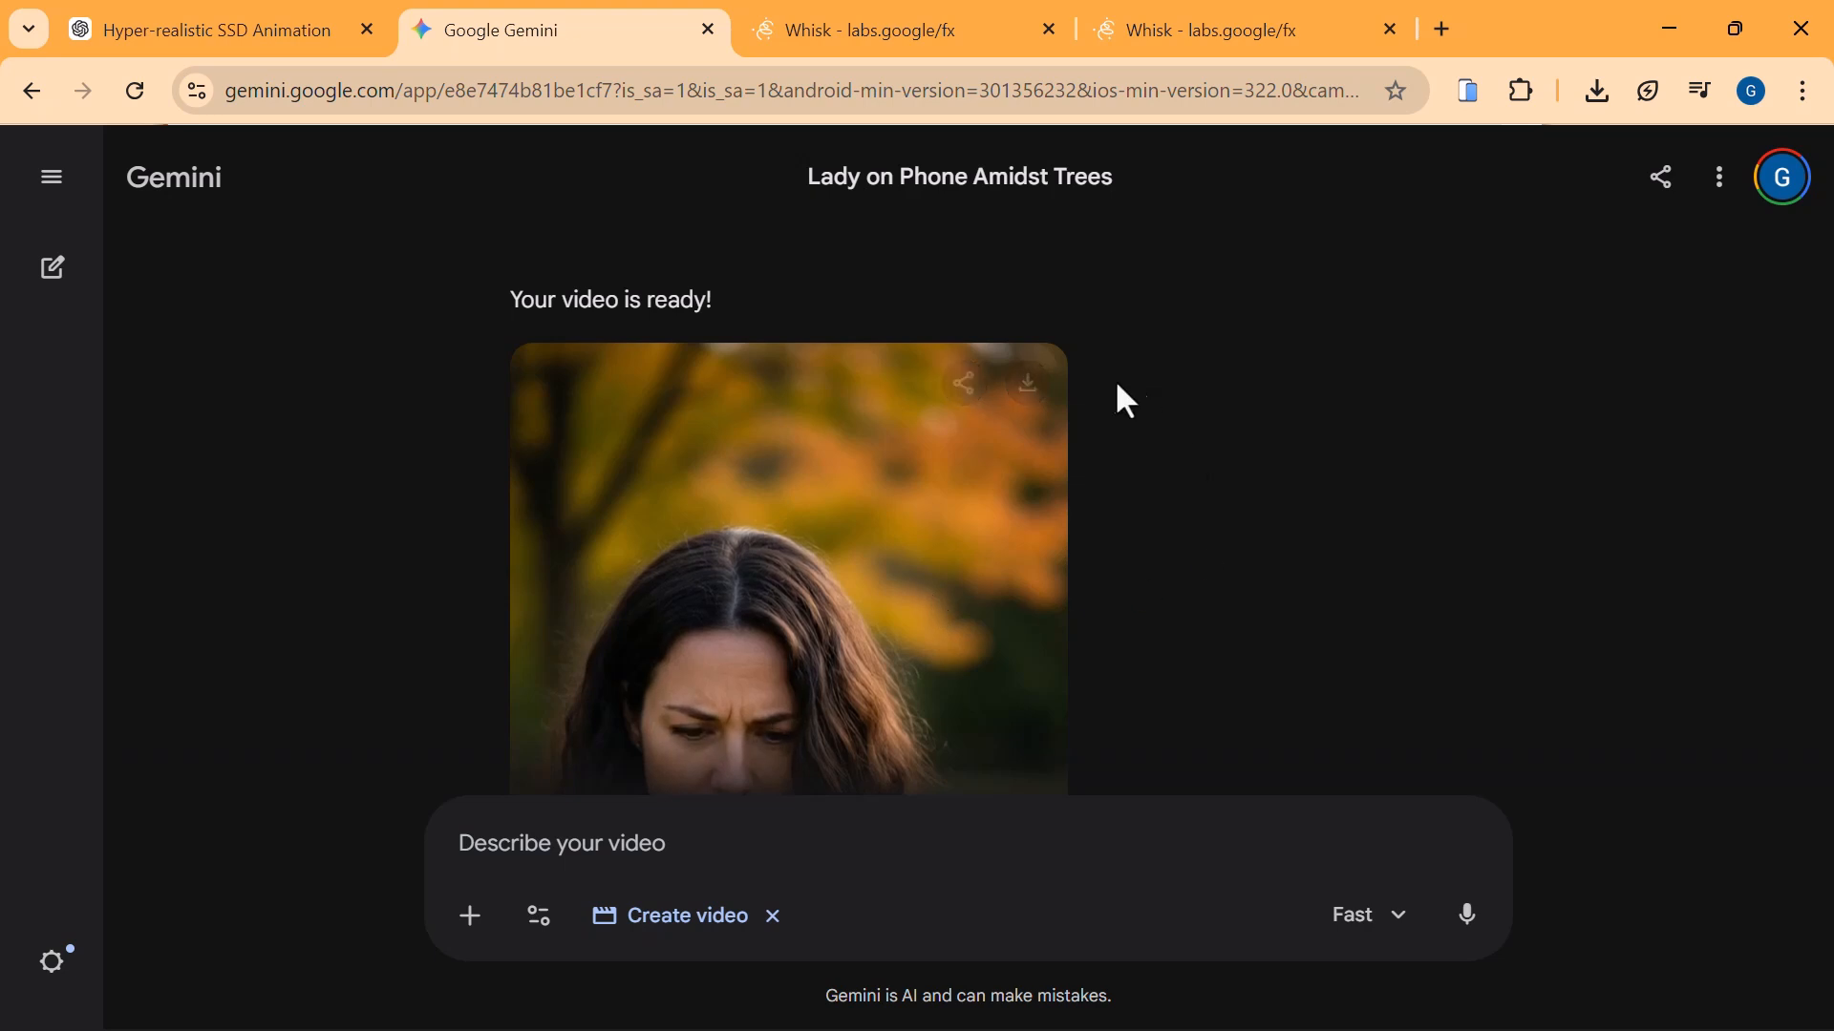
left_click(1035, 409)
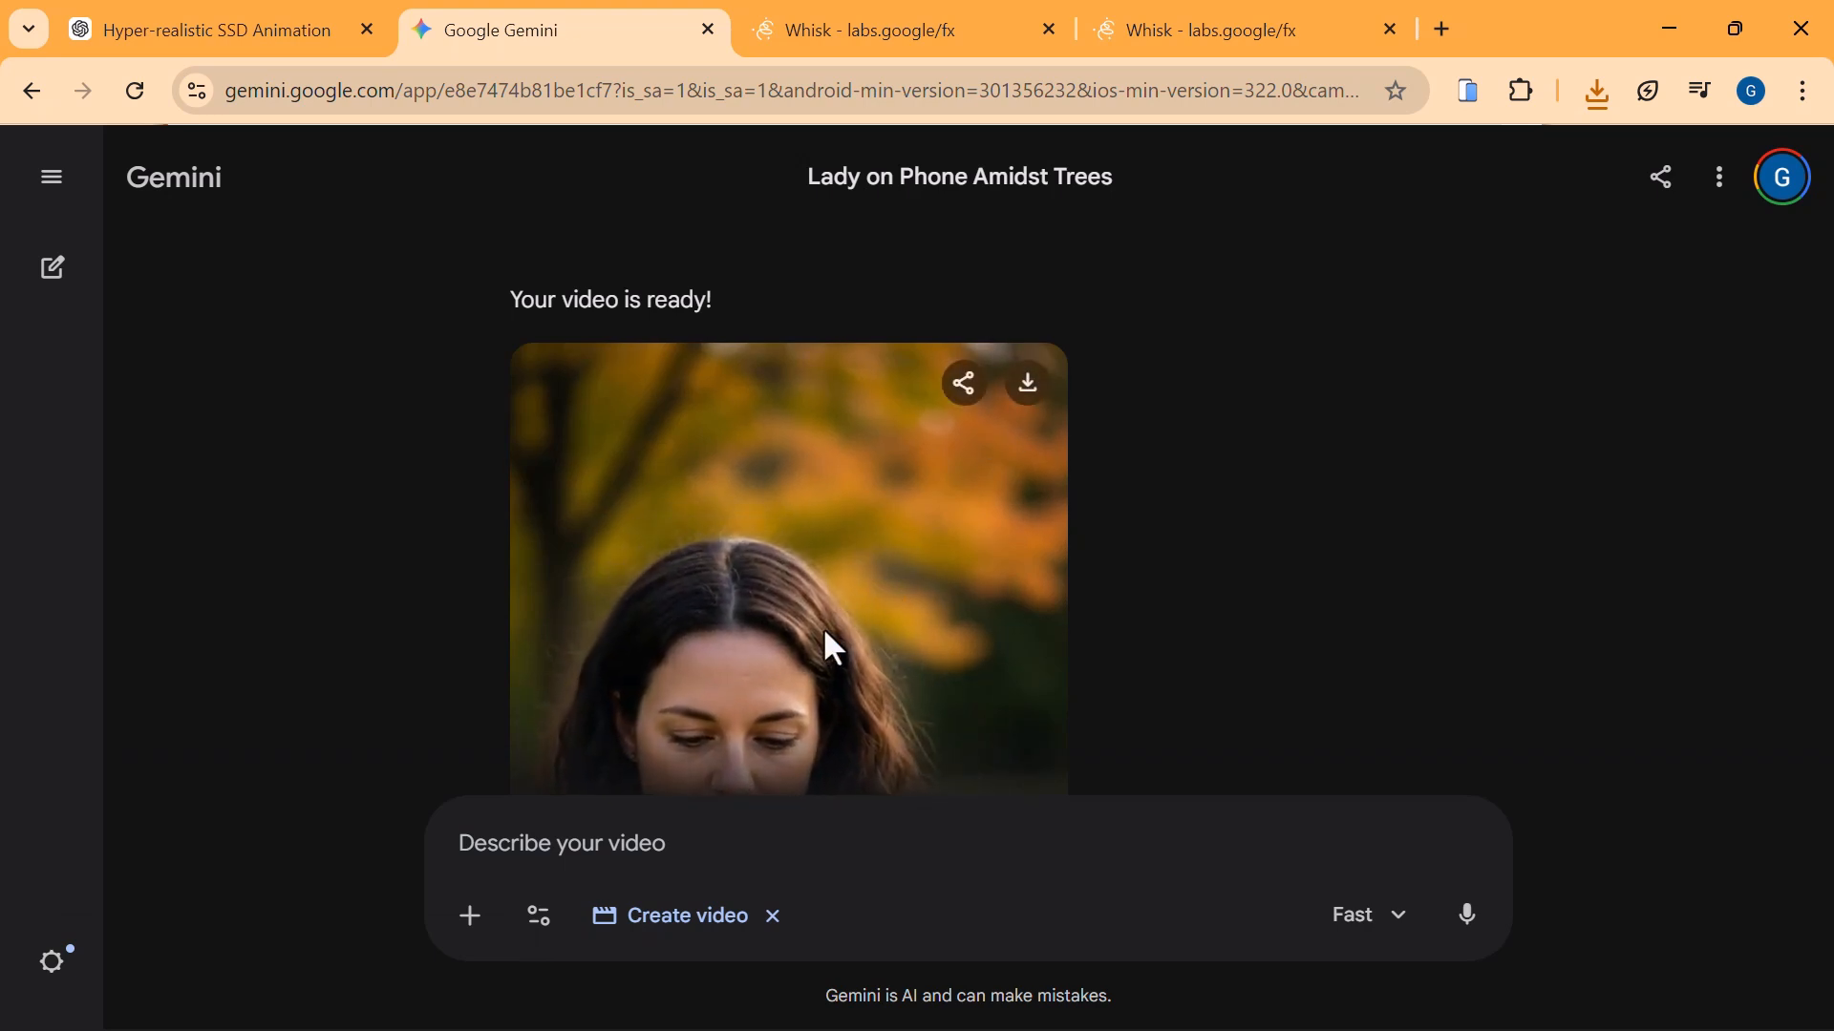
scroll(822, 626, "down", 1)
scroll(950, 657, "down", 2)
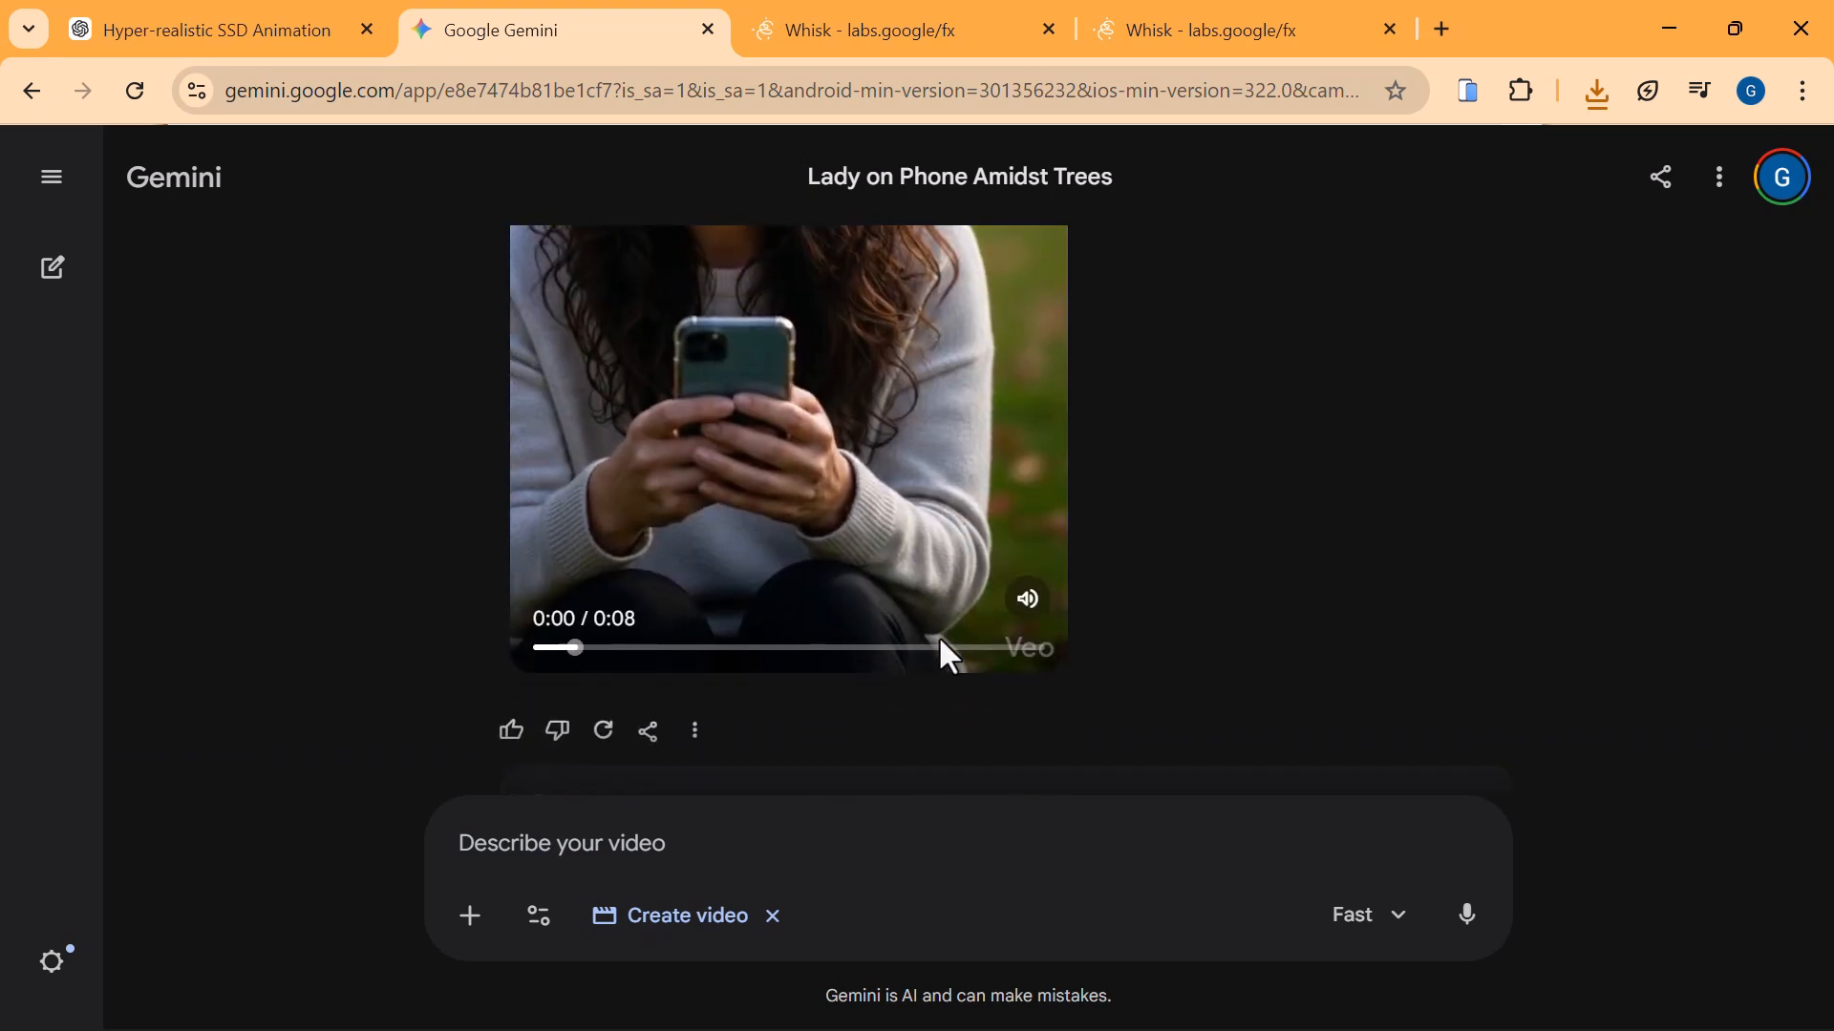